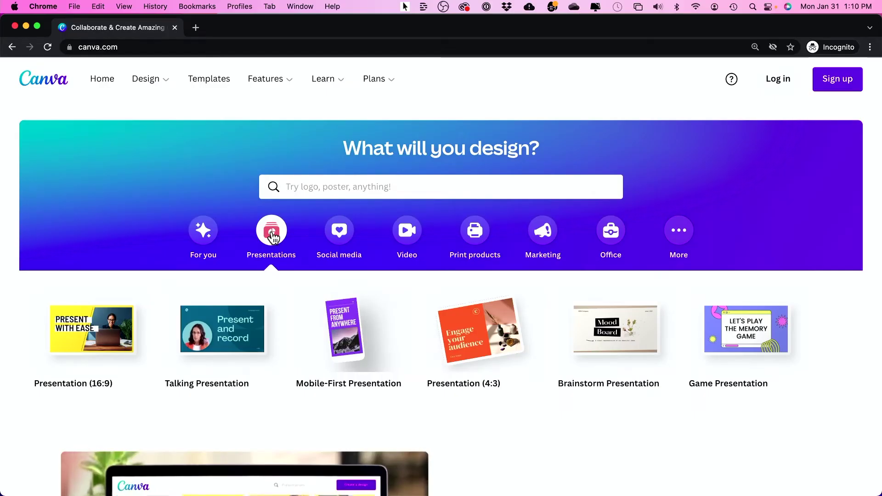
# - Browse the Marketing and Video design types and free templates, then bring up the sign-up prompt
pyautogui.click(545, 251)
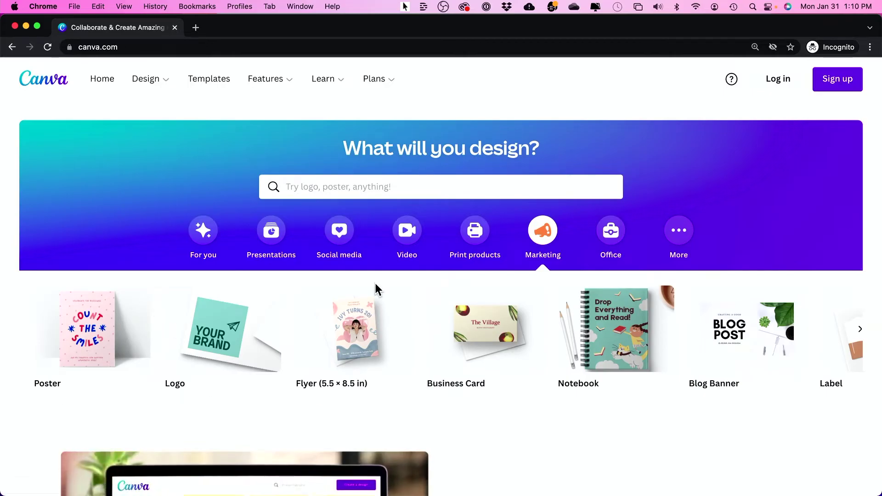
pyautogui.click(405, 232)
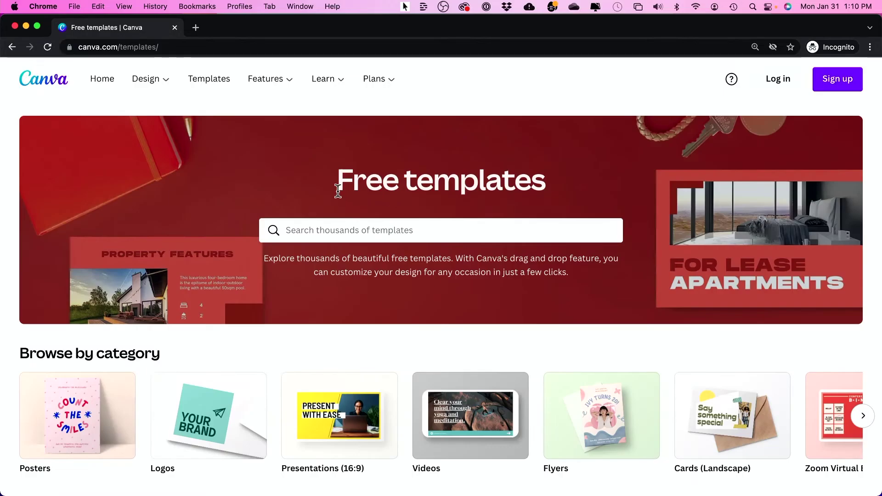
pyautogui.moveTo(338, 182); pyautogui.dragTo(557, 188)
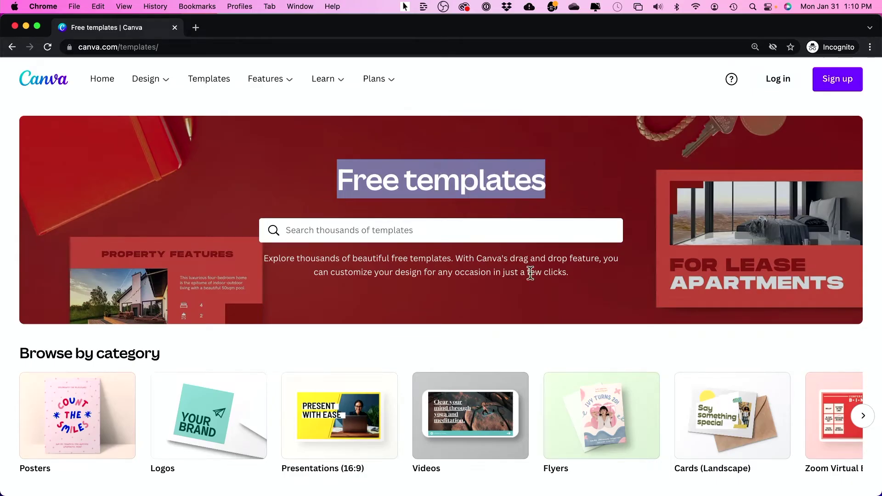
pyautogui.scroll(-3, 531, 273)
pyautogui.scroll(-2, 530, 274)
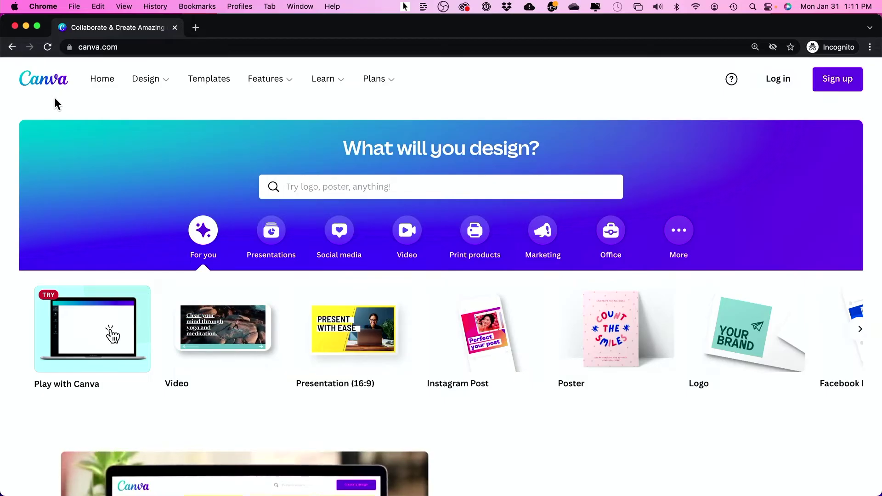
pyautogui.scroll(-1, 868, 115)
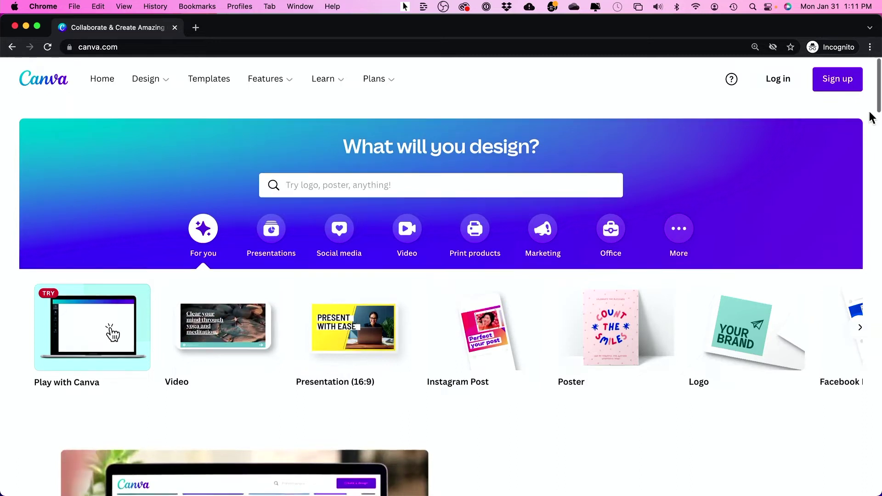
pyautogui.click(834, 83)
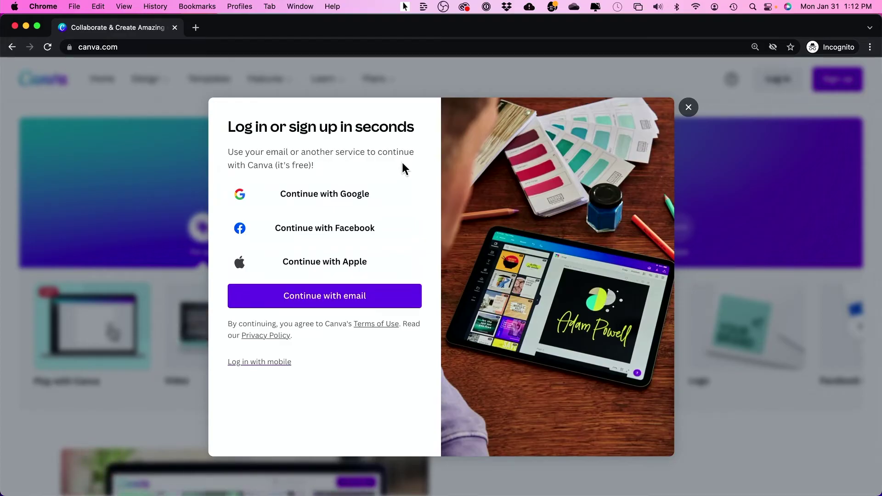
# - Sign in to Canva and go to the Templates page
pyautogui.click(161, 244)
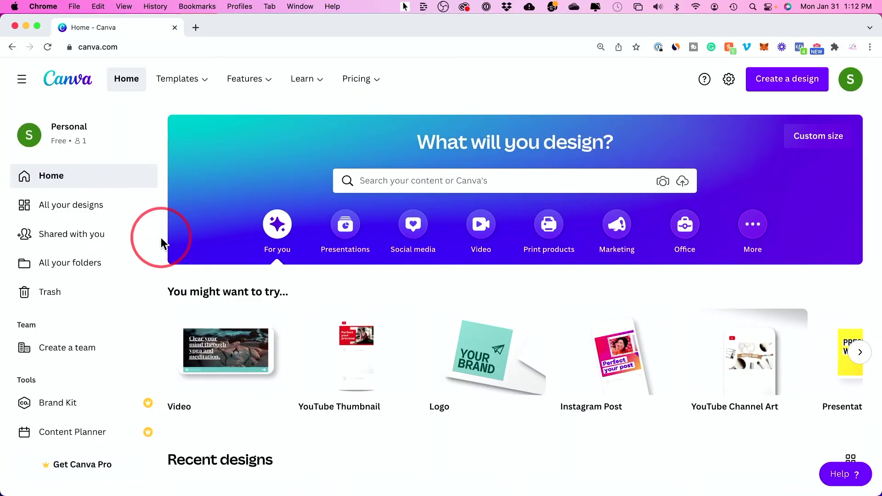
pyautogui.moveTo(169, 88)
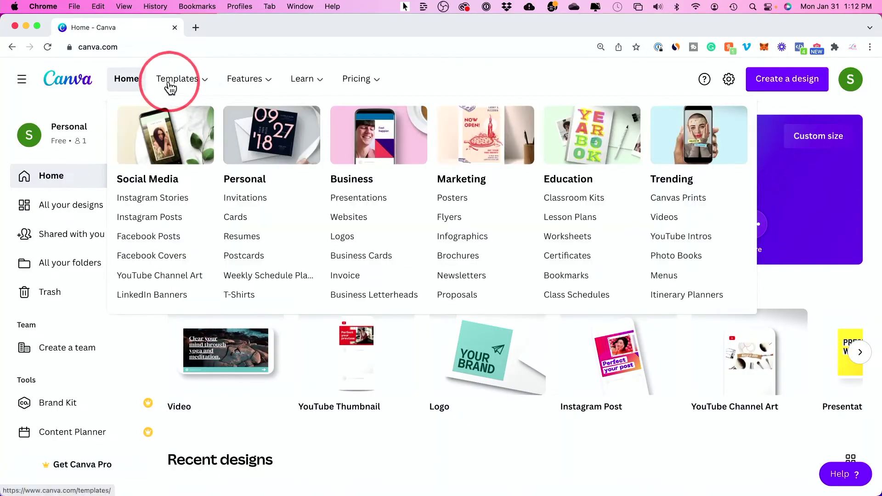
pyautogui.click(171, 84)
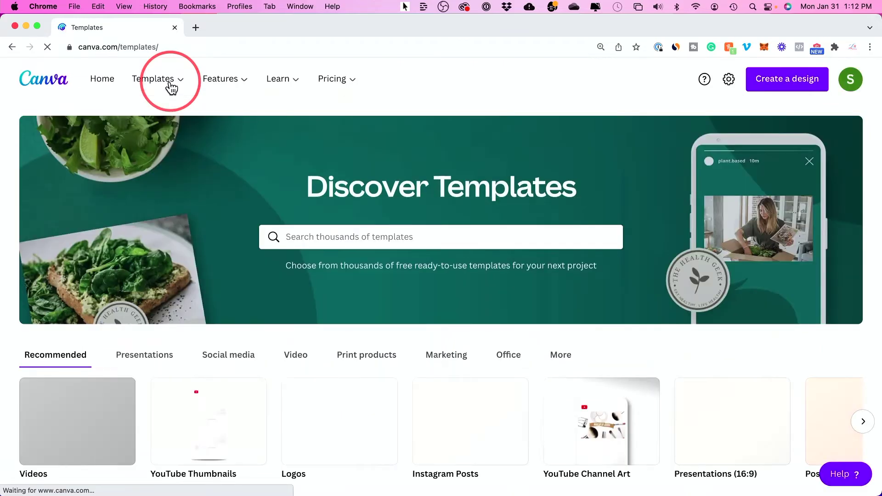
pyautogui.moveTo(172, 88)
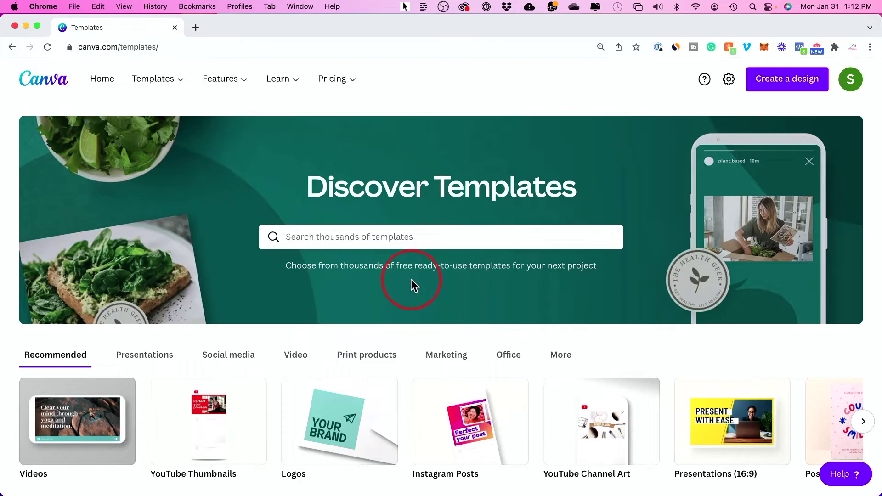
pyautogui.scroll(-2, 411, 279)
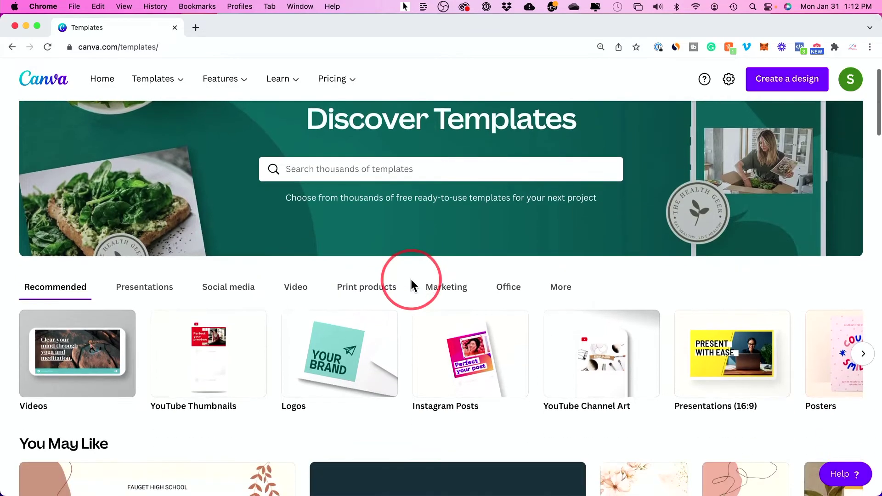
# - Show the Social media template formats after briefly checking Presentations
pyautogui.click(222, 297)
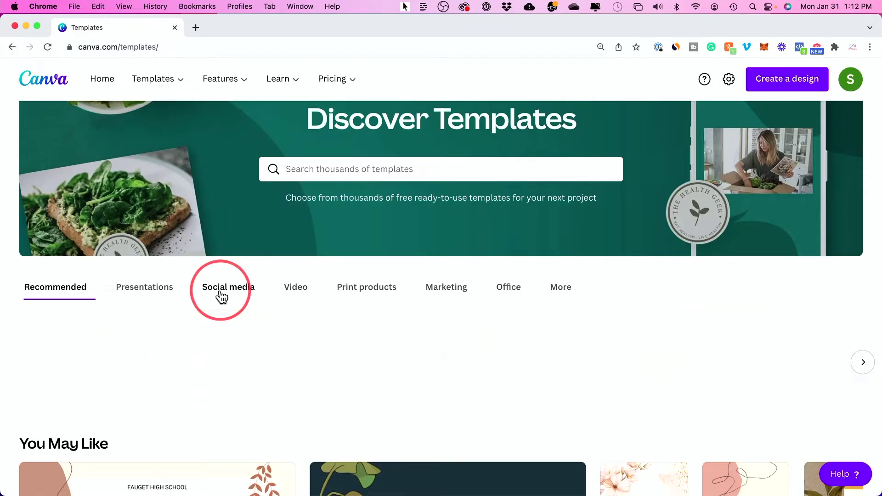
pyautogui.click(172, 293)
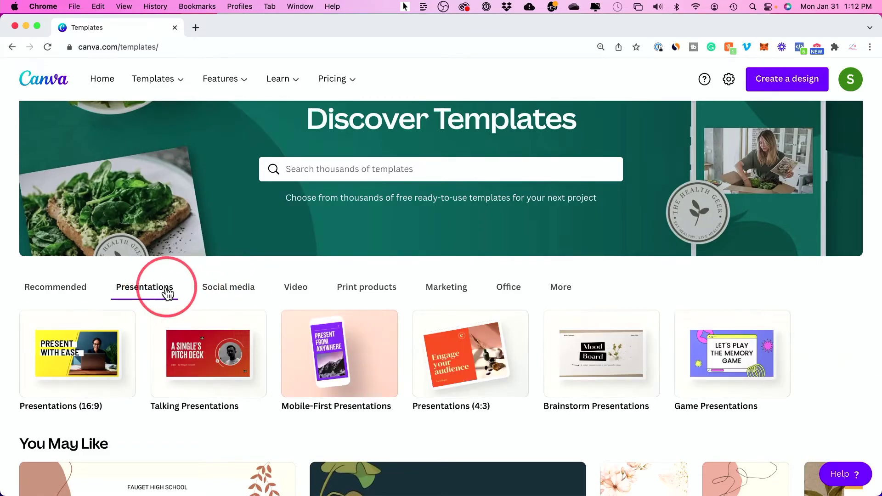
pyautogui.click(226, 294)
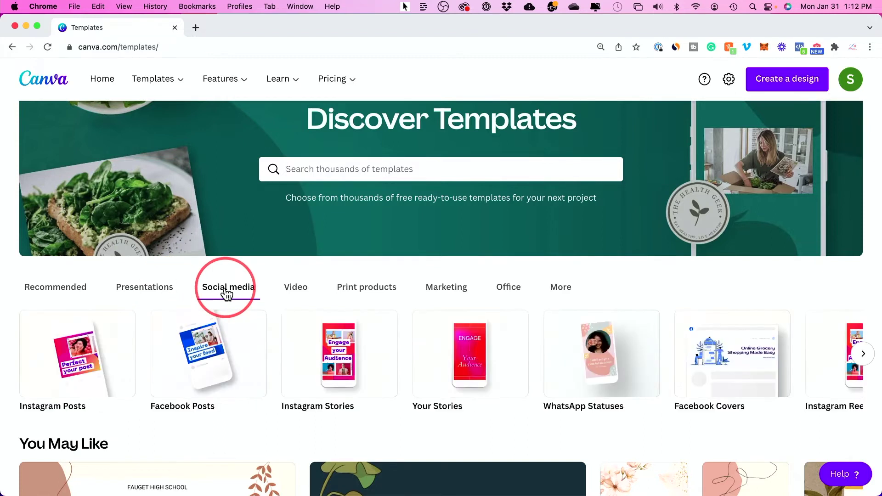
pyautogui.click(294, 169)
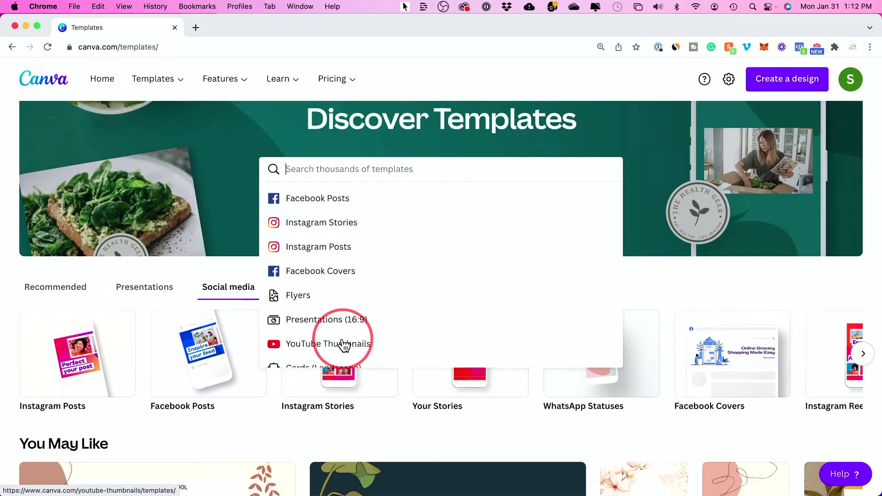
# - Open the YouTube Thumbnails templates and filter them to the Simple and Modern styles
pyautogui.scroll(-2, 344, 345)
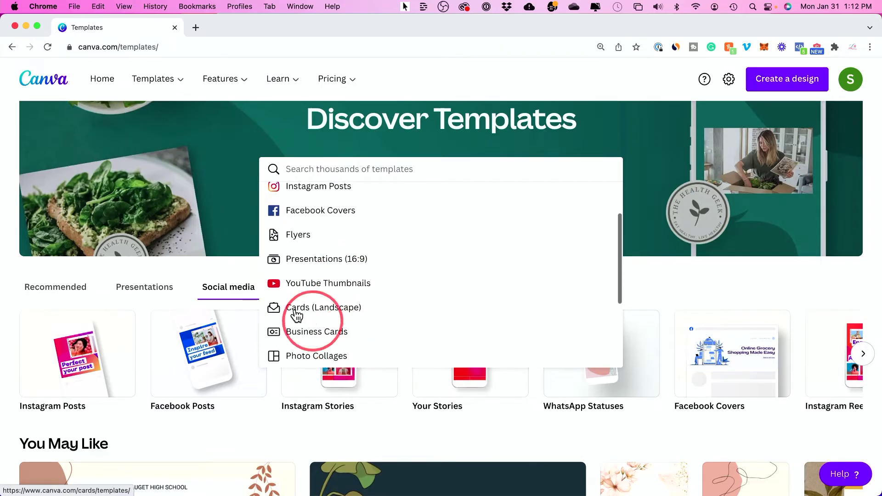
pyautogui.click(321, 286)
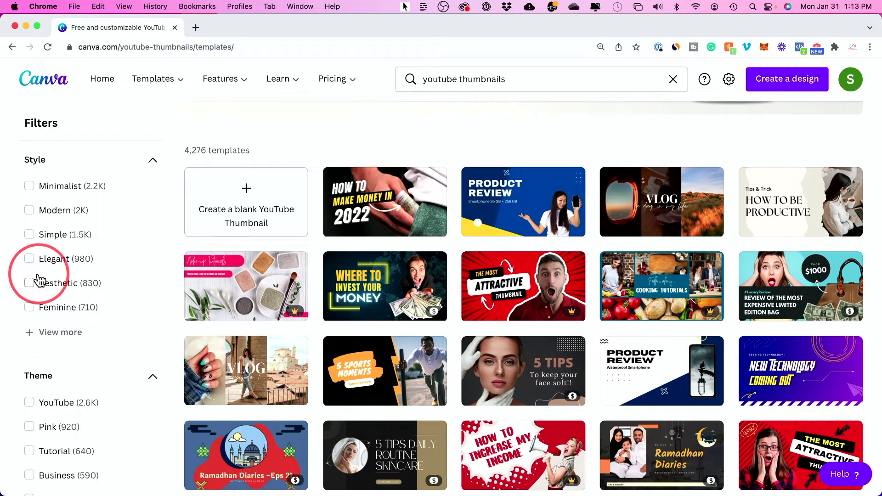
pyautogui.click(29, 236)
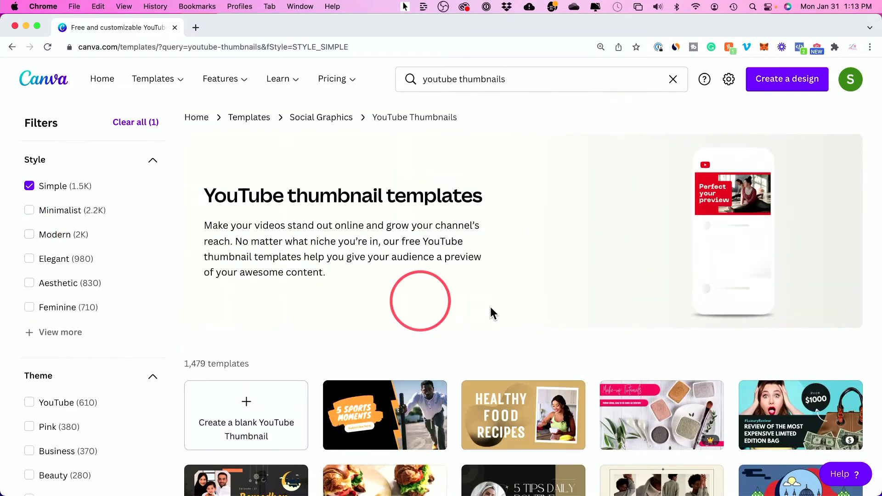
pyautogui.scroll(-3, 528, 312)
pyautogui.scroll(-3, 452, 301)
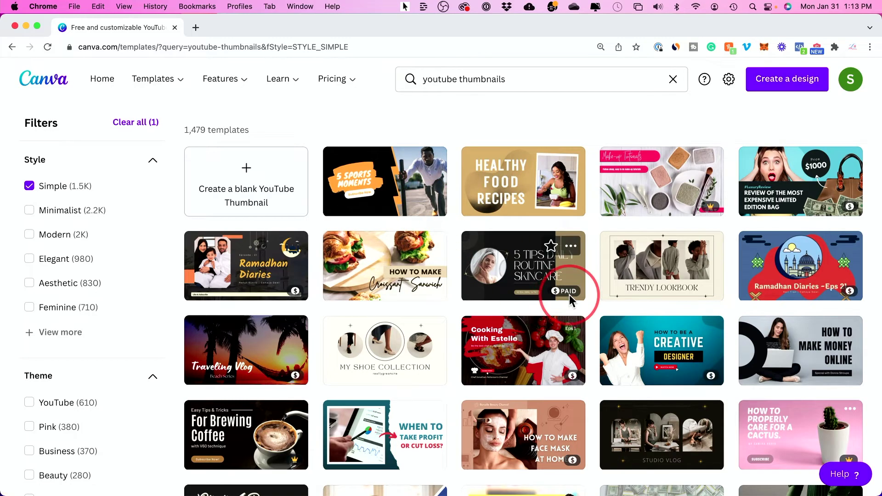
pyautogui.moveTo(567, 294)
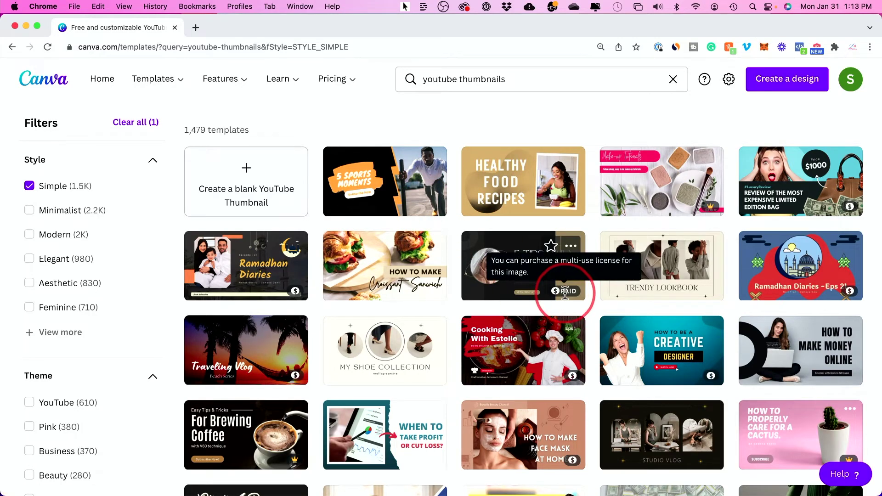
pyautogui.scroll(-3, 565, 294)
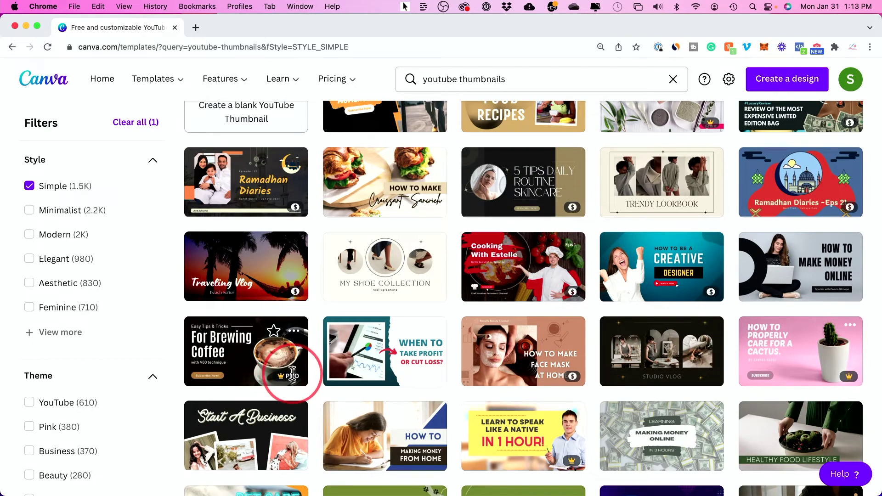
pyautogui.scroll(3, 322, 324)
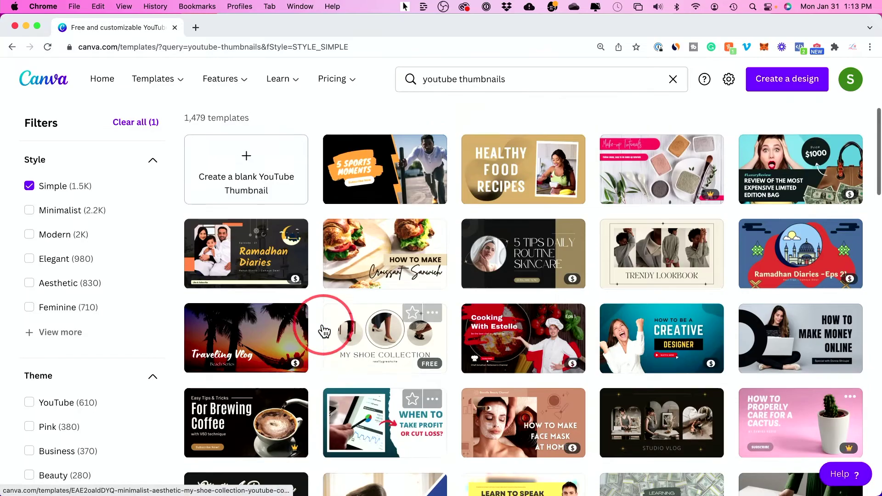
pyautogui.scroll(2, 322, 324)
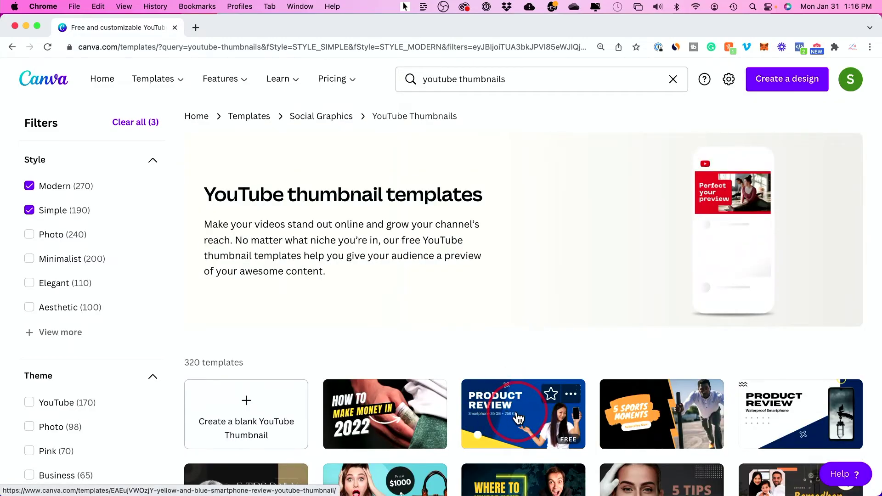
pyautogui.click(518, 418)
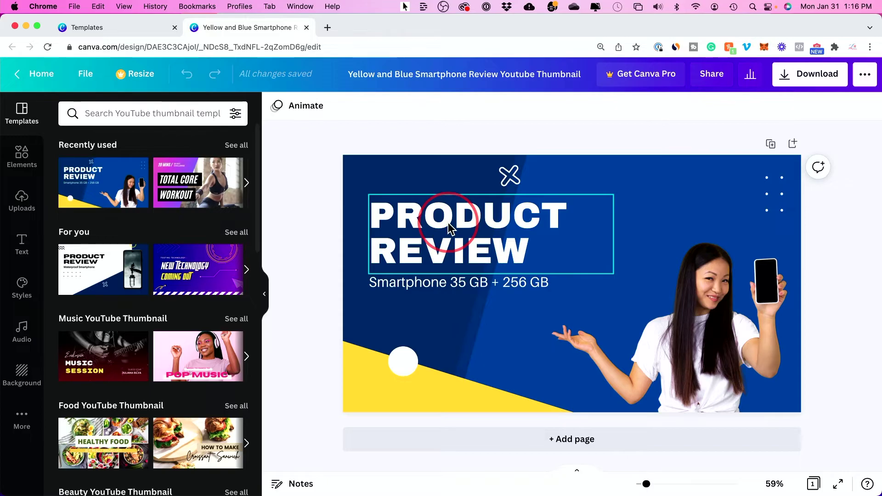
pyautogui.doubleClick(449, 223)
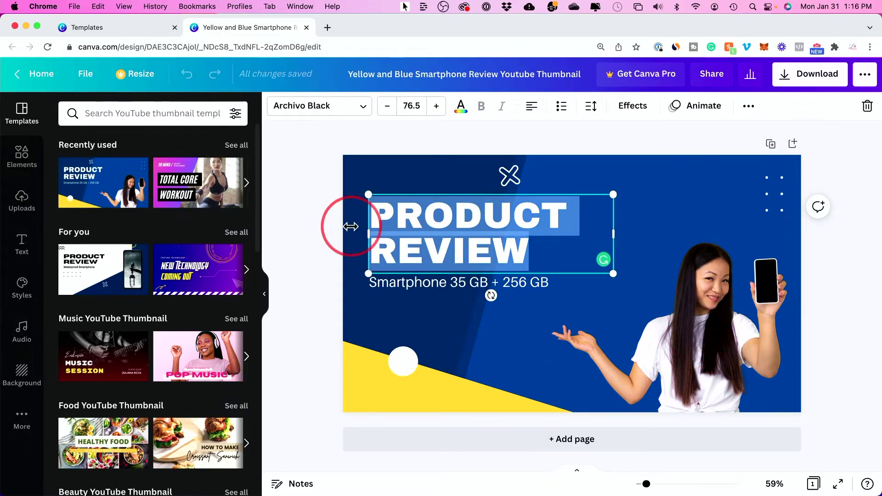
pyautogui.click(326, 206)
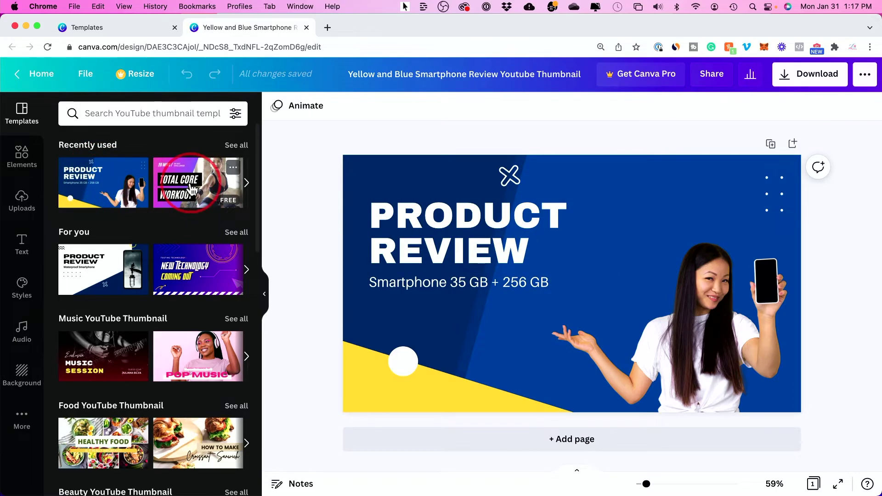
pyautogui.click(178, 177)
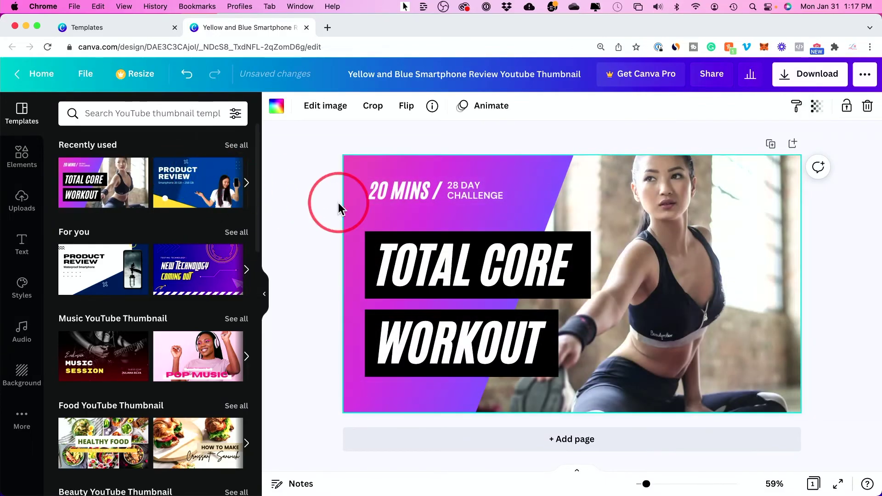
pyautogui.click(197, 197)
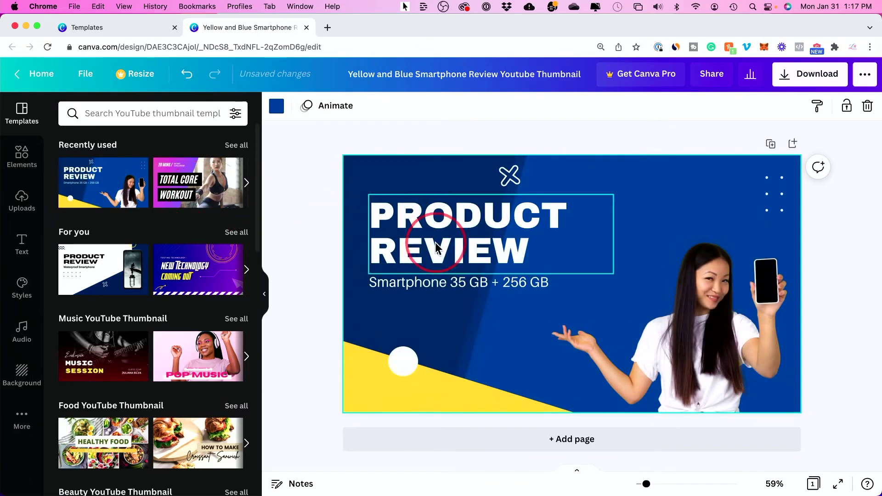
pyautogui.click(327, 232)
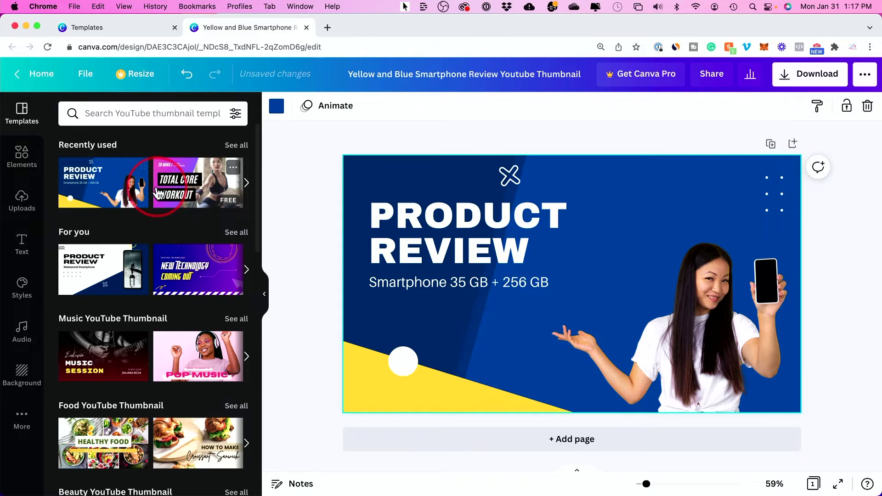
pyautogui.click(21, 120)
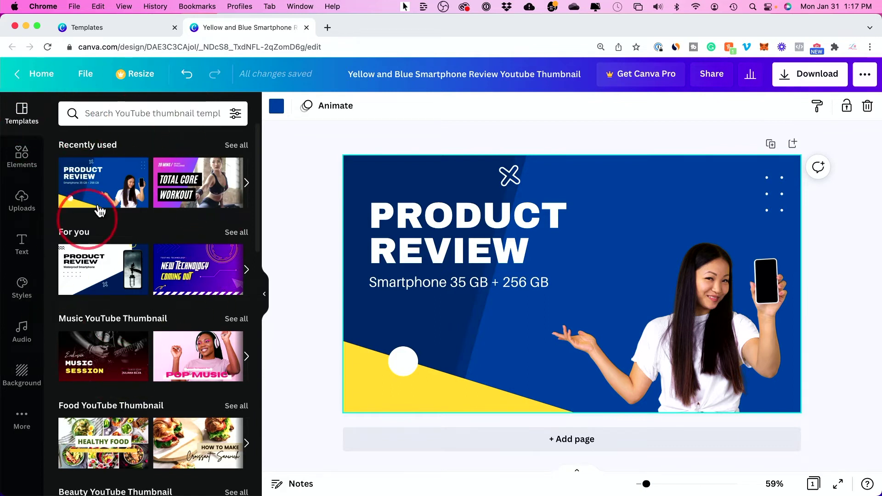
# - Place the YouTube logo from Elements onto the thumbnail, then delete it again
pyautogui.click(28, 163)
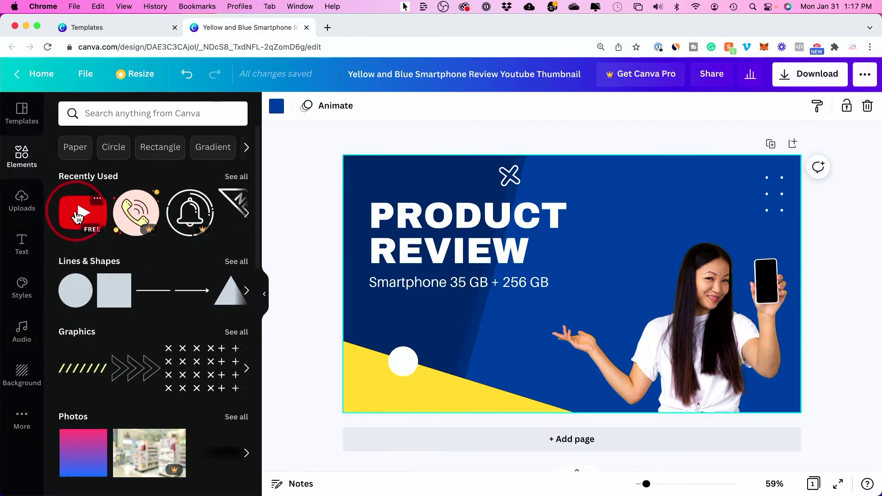
pyautogui.moveTo(76, 215); pyautogui.dragTo(592, 239)
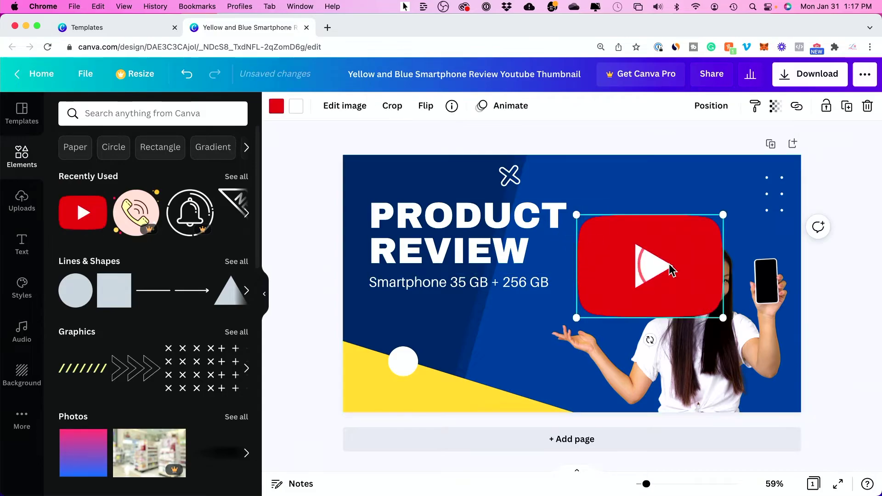
pyautogui.press('Delete')
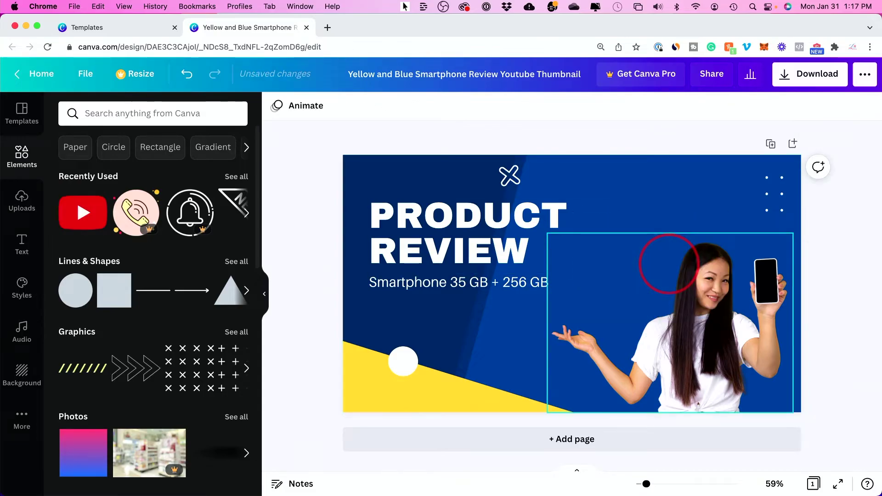
# - Drop an uploaded screenshot image onto the thumbnail, then delete it
pyautogui.click(28, 209)
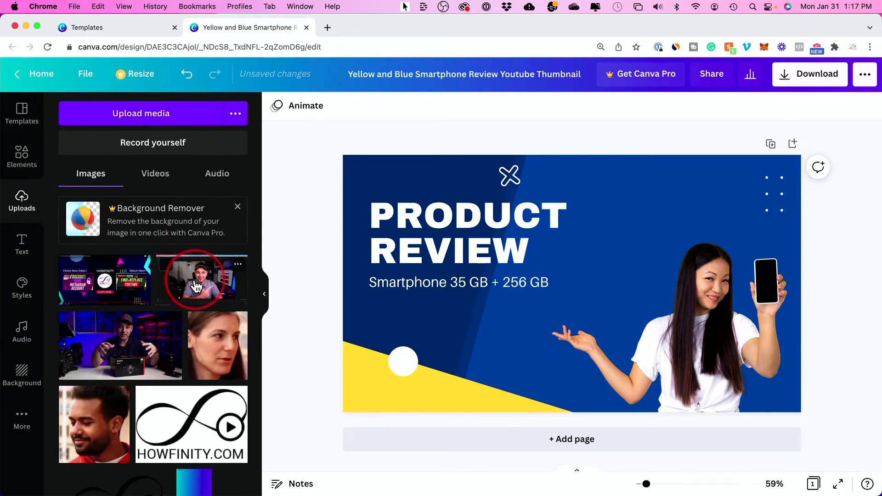
pyautogui.moveTo(195, 286); pyautogui.dragTo(547, 267)
pyautogui.press('Delete')
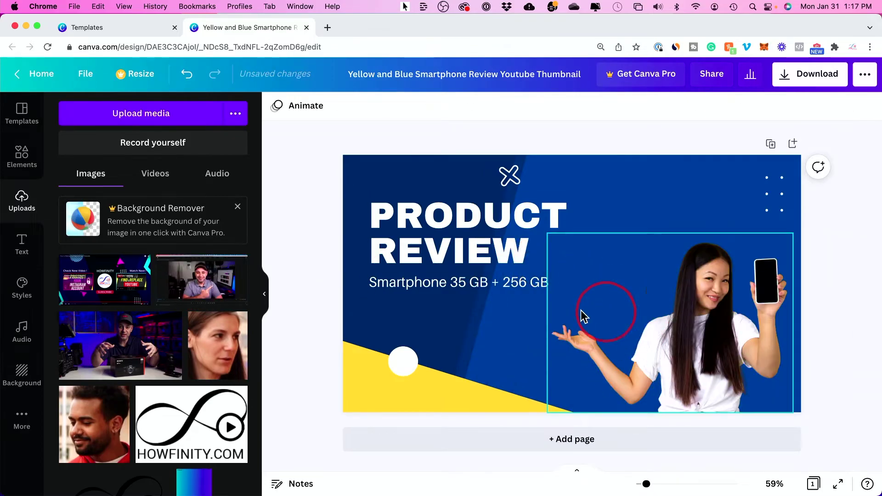
# - Look through the Text and Audio panels, ending on the Background library
pyautogui.click(23, 245)
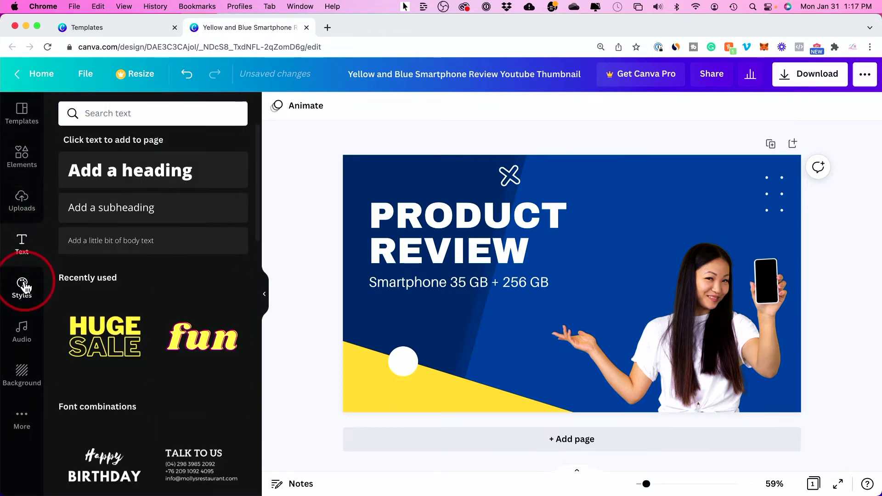
pyautogui.click(22, 331)
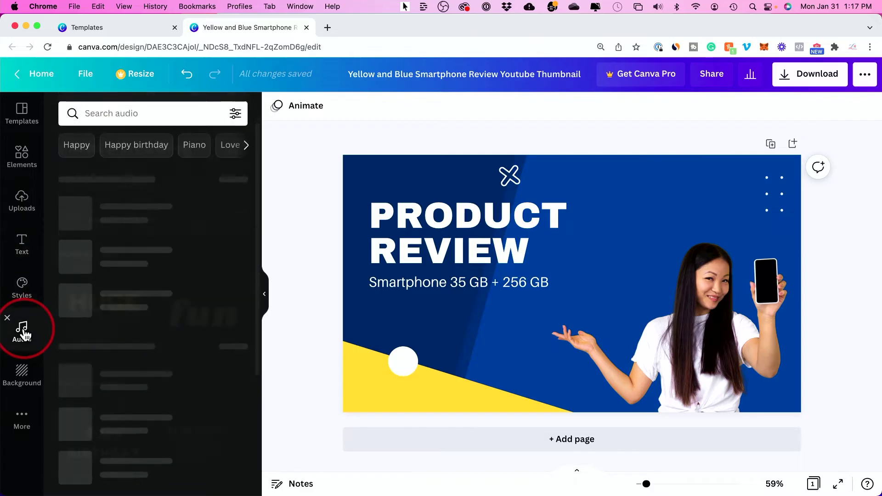
pyautogui.click(23, 376)
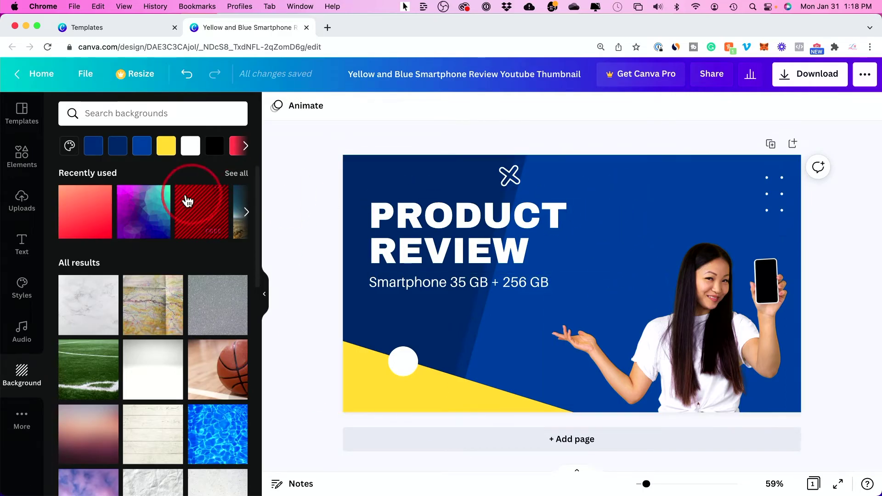
pyautogui.moveTo(89, 215); pyautogui.dragTo(587, 201)
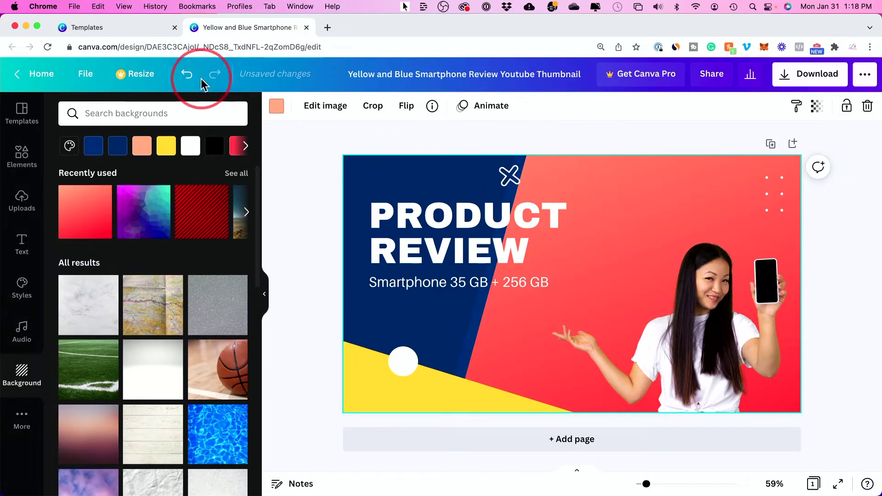
pyautogui.click(186, 75)
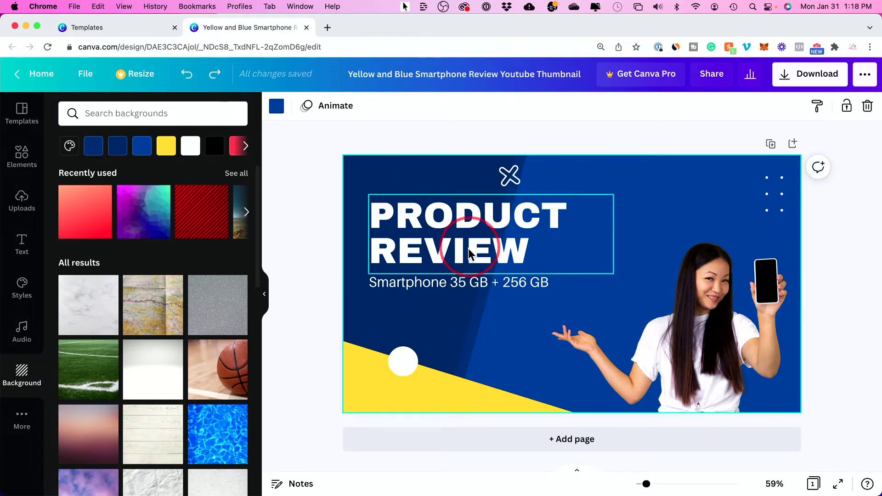
# - Replace the heading with 'START YOUR OWN' and the subtitle with 'youtube channel'
pyautogui.doubleClick(449, 231)
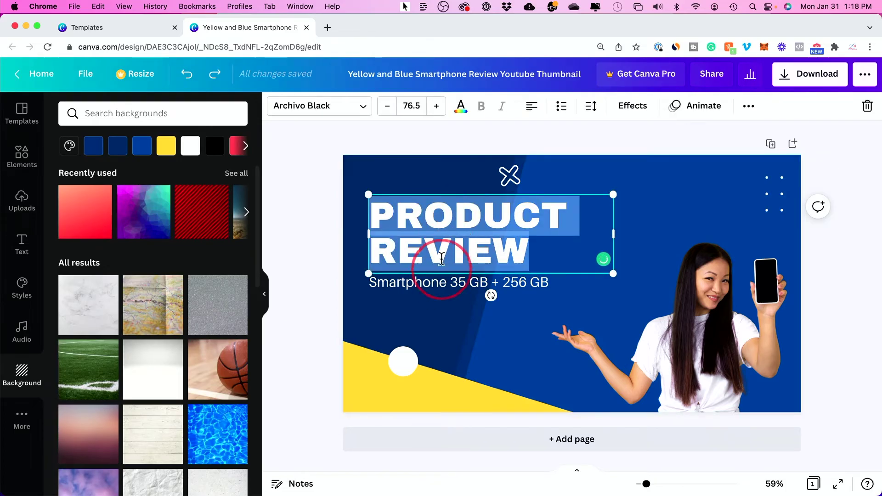
pyautogui.write('START YOUR OWN')
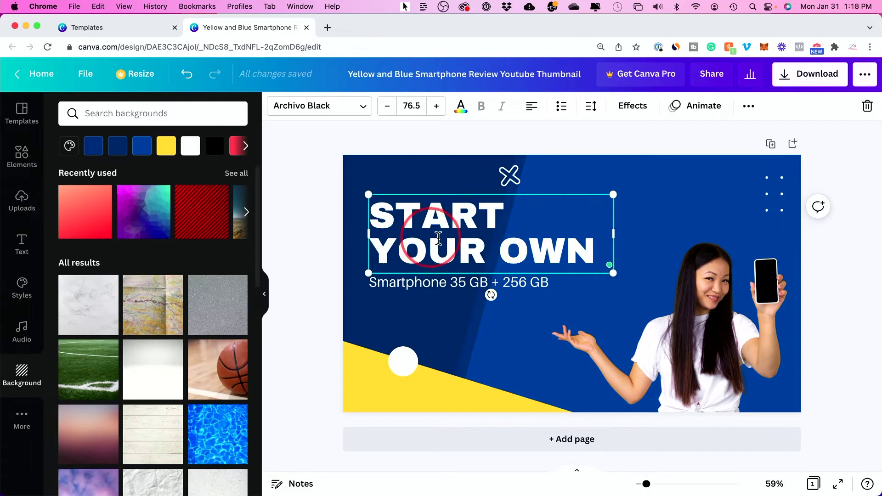
pyautogui.doubleClick(421, 289)
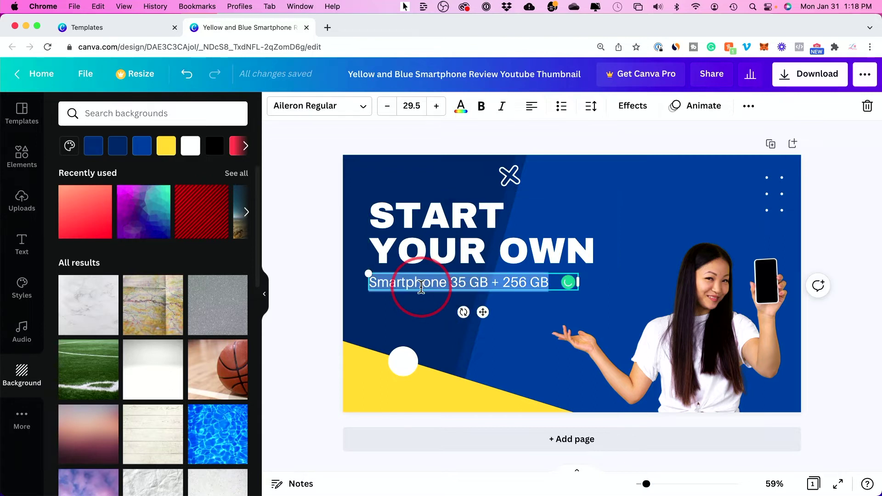
pyautogui.write('youtube channel')
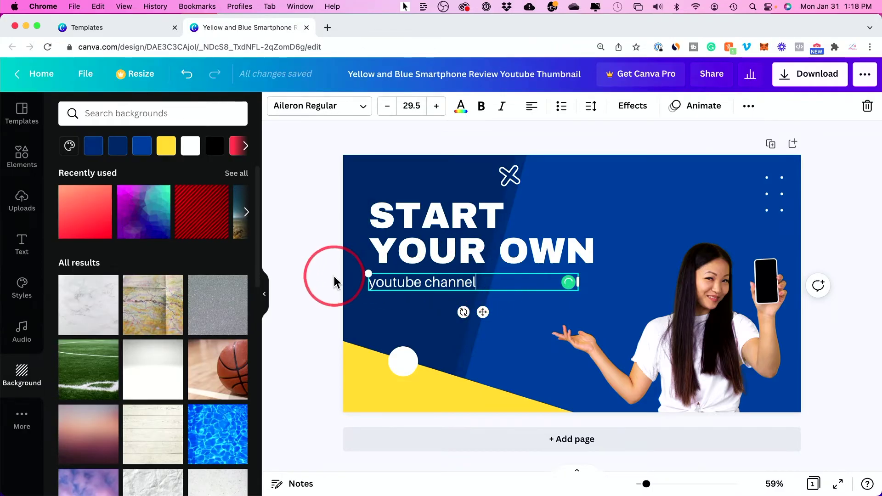
# - Enlarge the 'youtube channel' subtitle to font size 46.5
pyautogui.press('super+a')
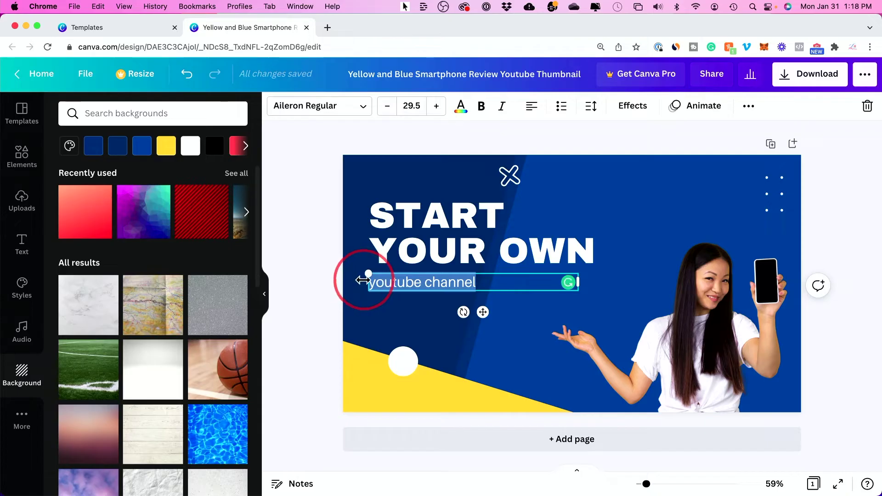
pyautogui.click(436, 113)
pyautogui.click(436, 114)
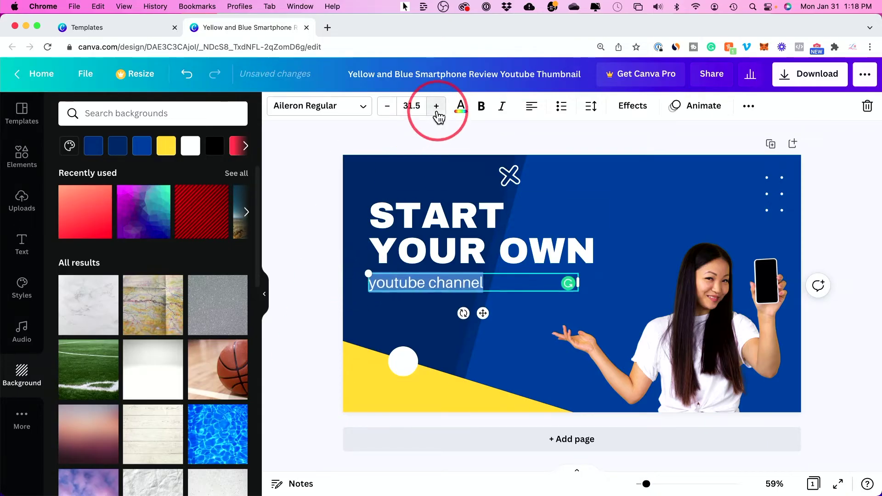
pyautogui.doubleClick(437, 113)
pyautogui.click(437, 114)
pyautogui.doubleClick(436, 114)
pyautogui.click(437, 114)
pyautogui.doubleClick(437, 114)
pyautogui.doubleClick(437, 113)
pyautogui.click(437, 113)
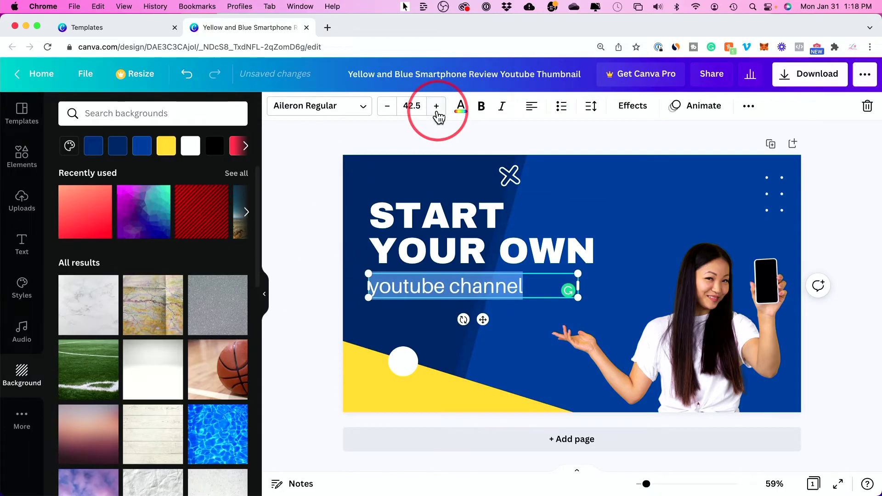
pyautogui.doubleClick(437, 114)
pyautogui.doubleClick(437, 114)
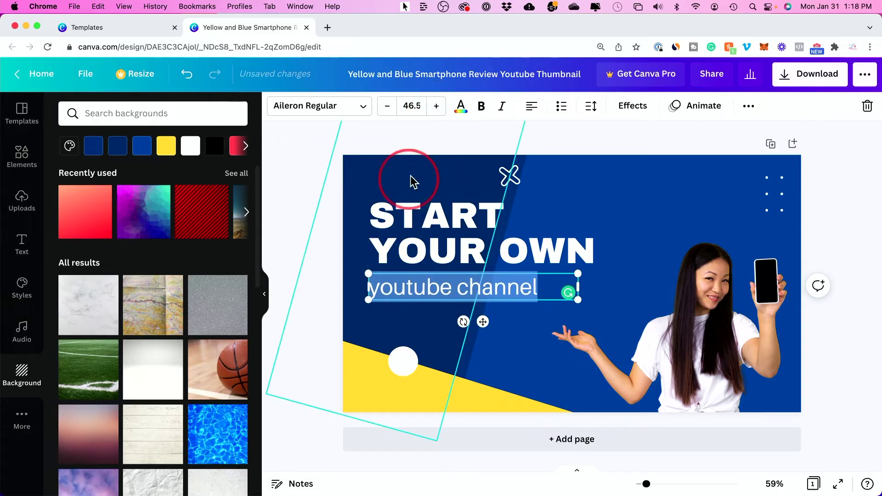
pyautogui.click(510, 177)
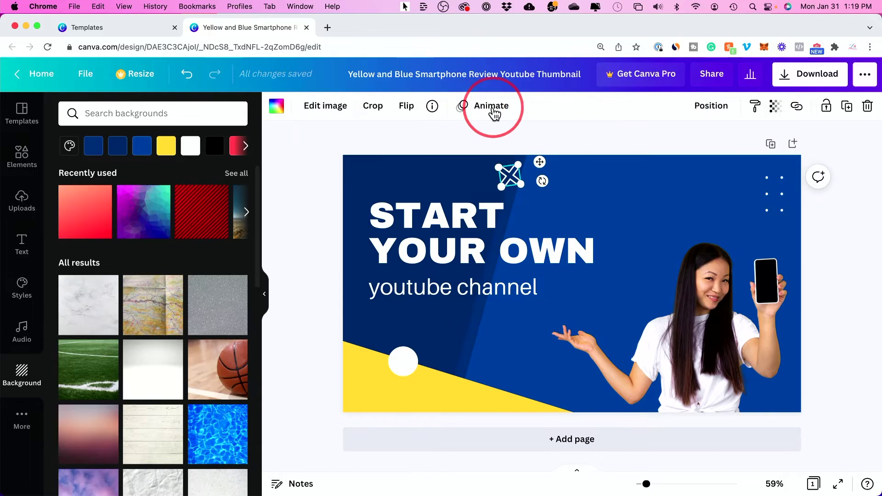
# - Select the 'START YOUR OWN' heading, now at size 76.5
pyautogui.click(432, 212)
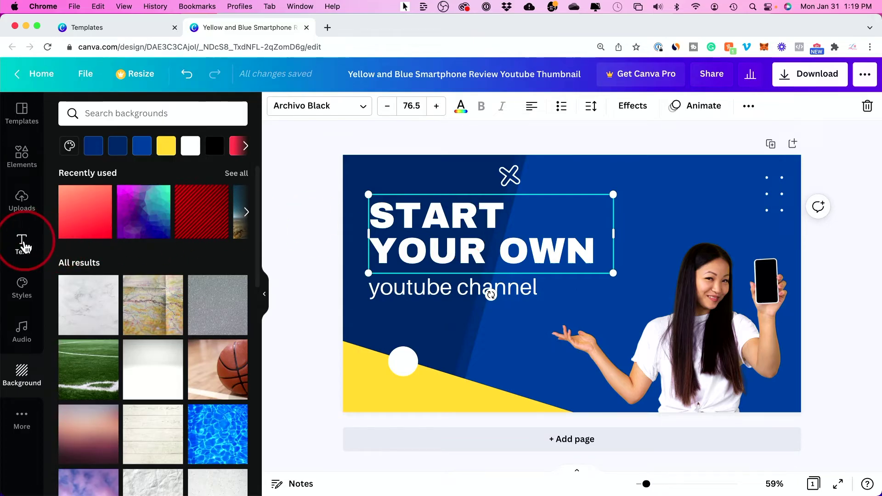
# - Add the yellow HUGE SALE text combination and size it at the top right
pyautogui.click(28, 247)
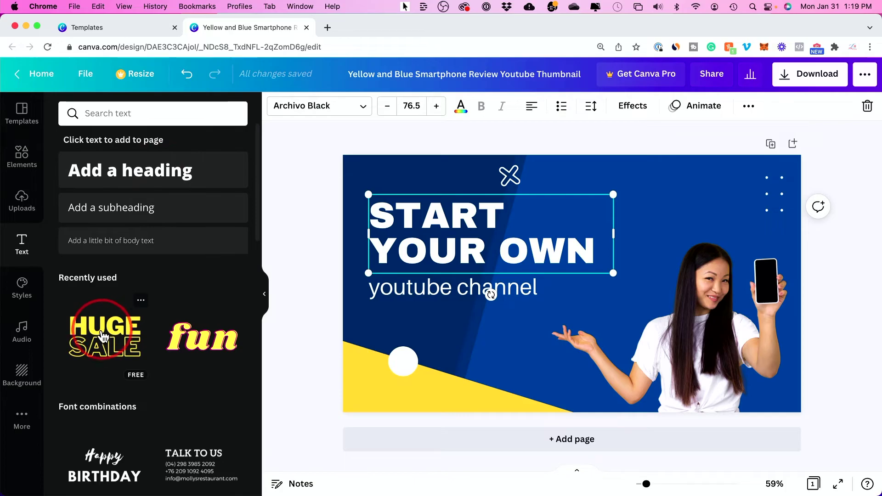
pyautogui.moveTo(105, 338); pyautogui.dragTo(541, 188)
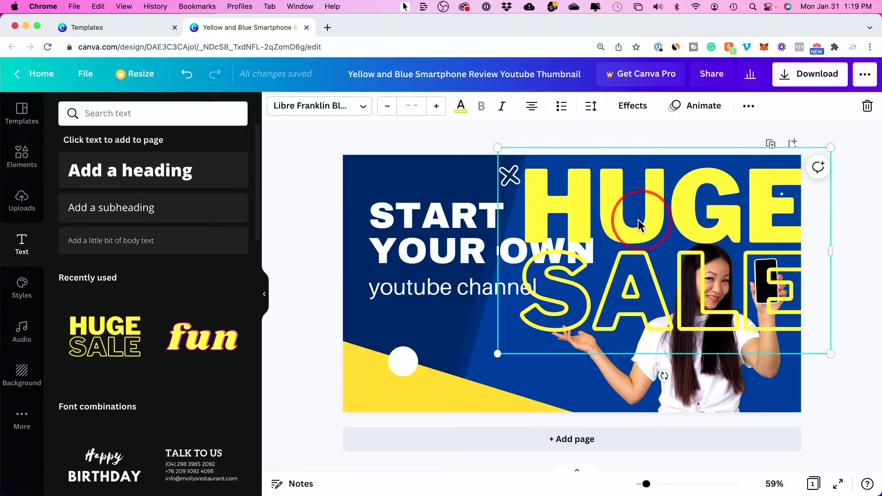
pyautogui.moveTo(499, 147); pyautogui.dragTo(648, 180)
pyautogui.doubleClick(669, 184)
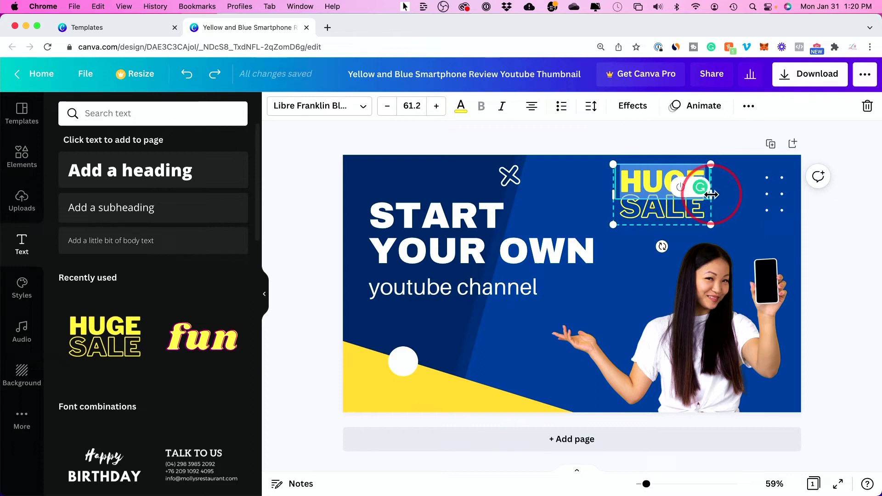
pyautogui.moveTo(710, 194); pyautogui.dragTo(740, 201)
# - Retype the combination's two lines as 'EASY' and 'GUIDE'
pyautogui.click(681, 187)
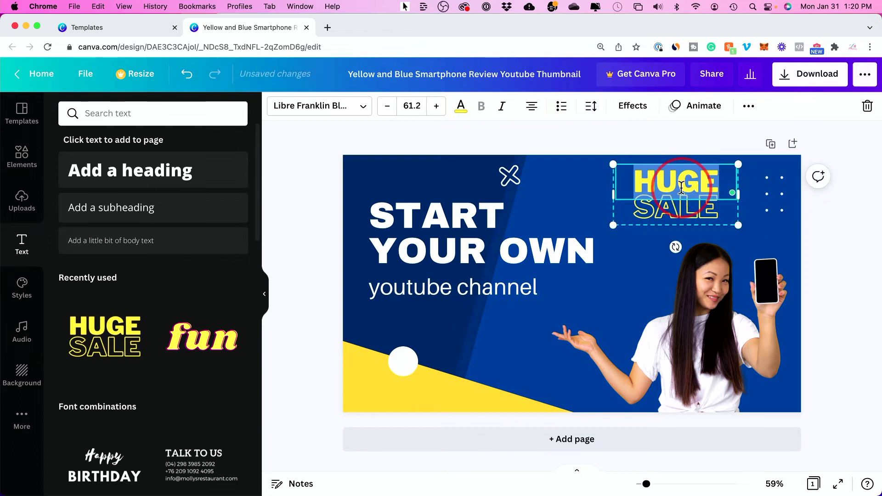
pyautogui.write('EASY')
pyautogui.click(656, 219)
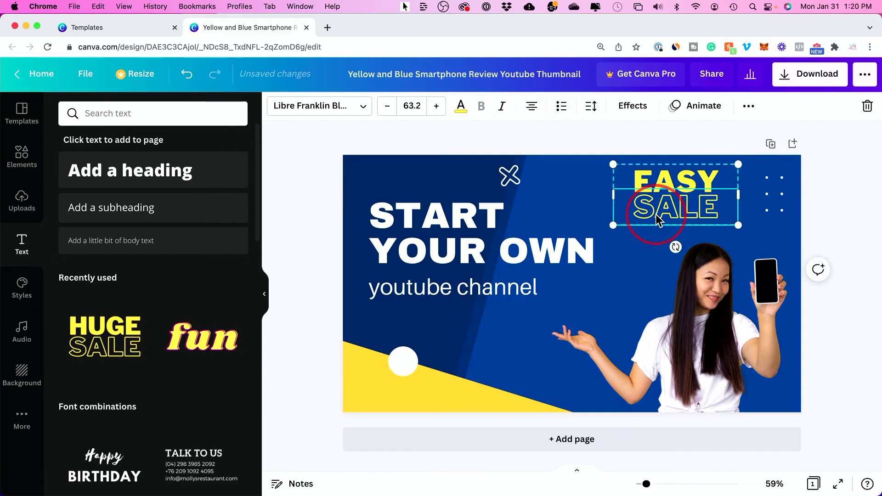
pyautogui.moveTo(641, 208); pyautogui.dragTo(655, 209)
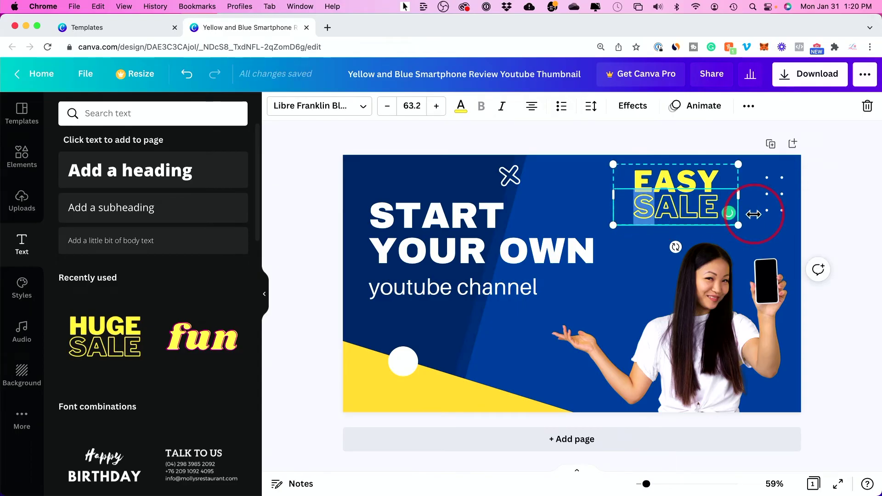
pyautogui.moveTo(753, 214); pyautogui.dragTo(755, 212)
pyautogui.write('GUIDE')
pyautogui.click(439, 250)
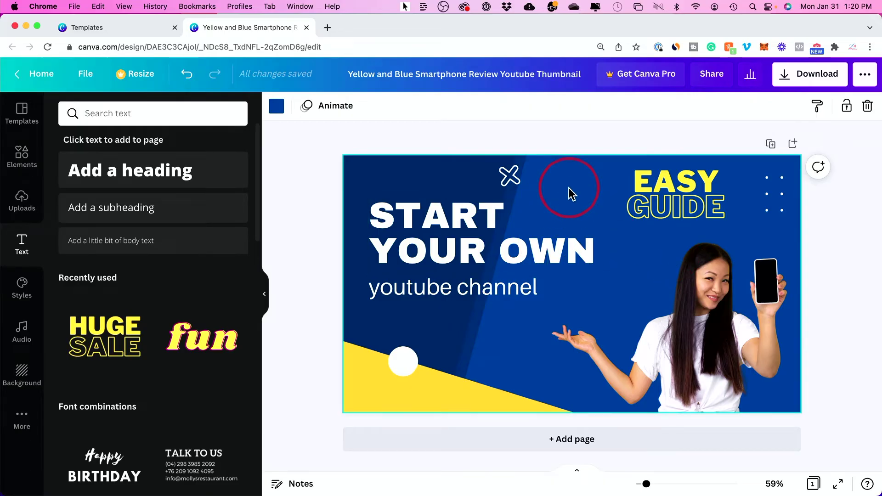
# - Apply the red gradient from Recently used as the page background
pyautogui.click(26, 379)
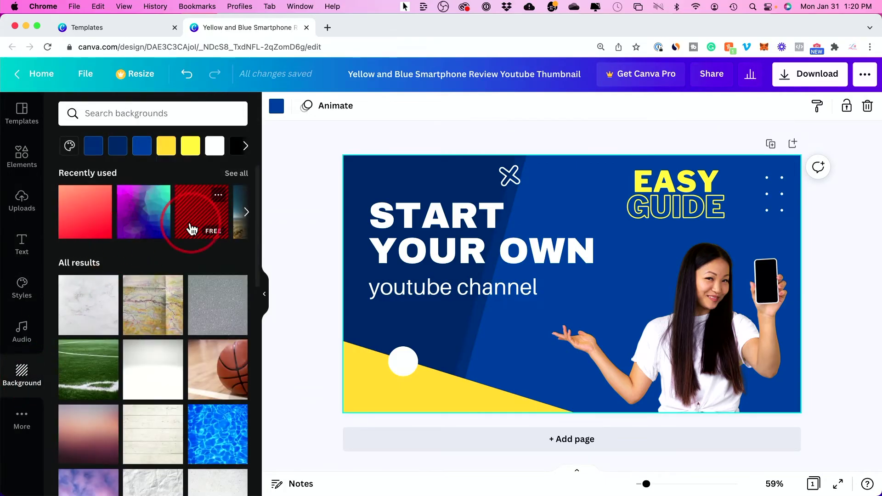
pyautogui.hscroll(3, 156, 151)
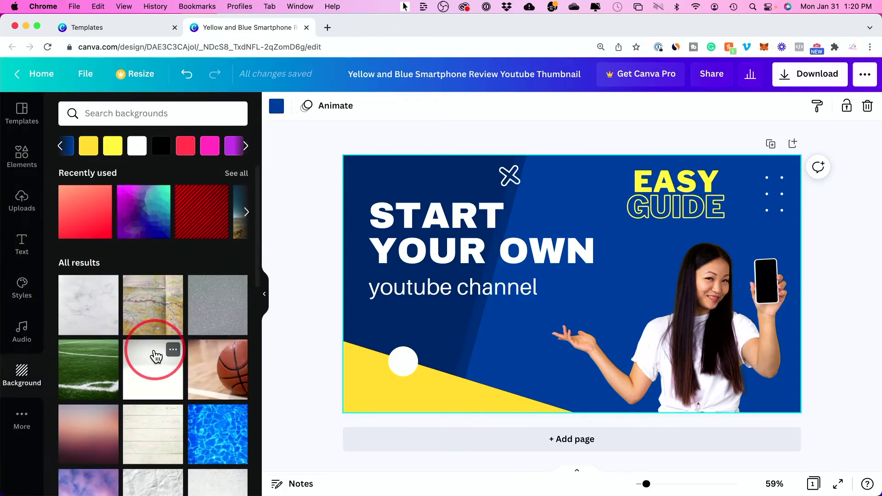
pyautogui.scroll(-3, 157, 359)
pyautogui.scroll(3, 173, 366)
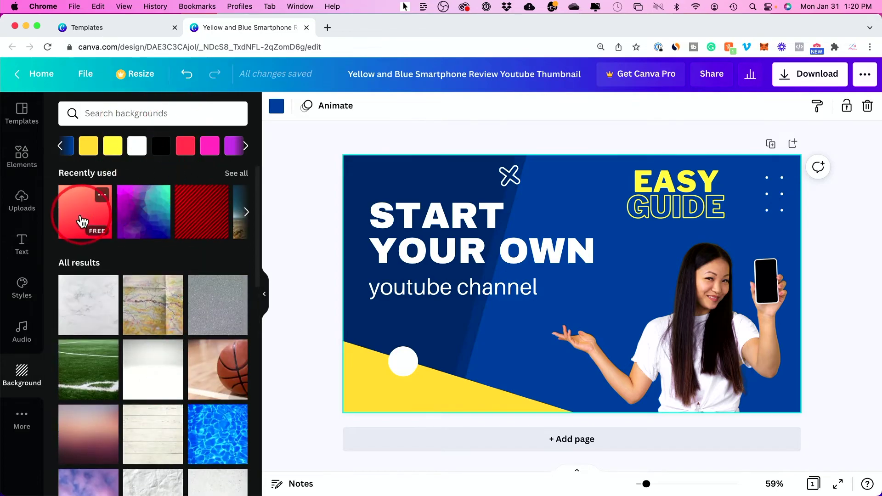
pyautogui.click(106, 223)
pyautogui.moveTo(105, 223); pyautogui.dragTo(574, 208)
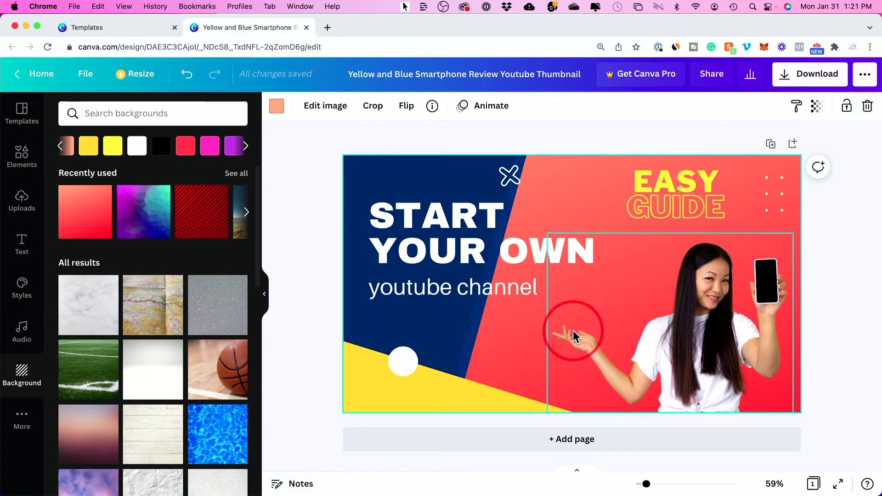
# - Delete the white X graphic at the top and open the Elements library
pyautogui.click(509, 177)
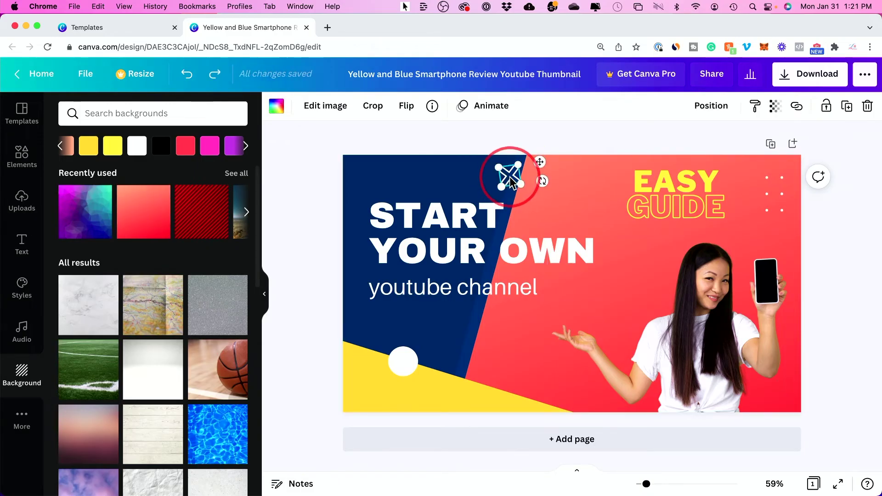
pyautogui.press('Delete')
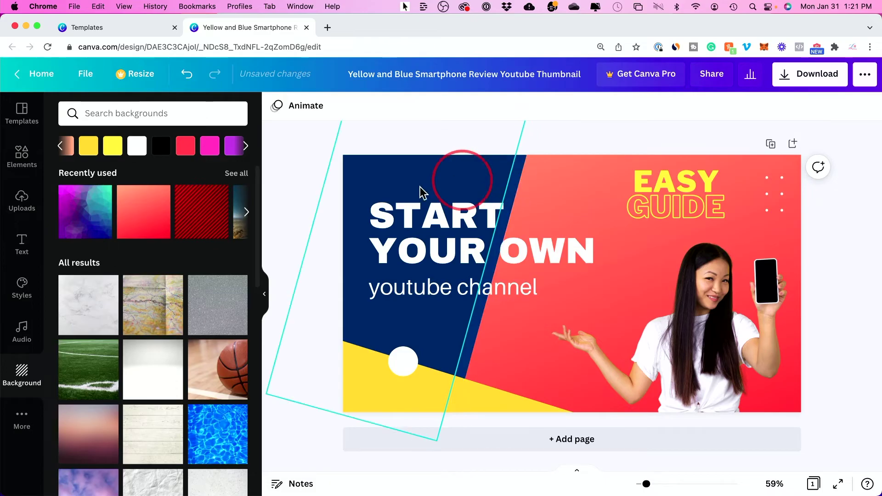
pyautogui.click(36, 174)
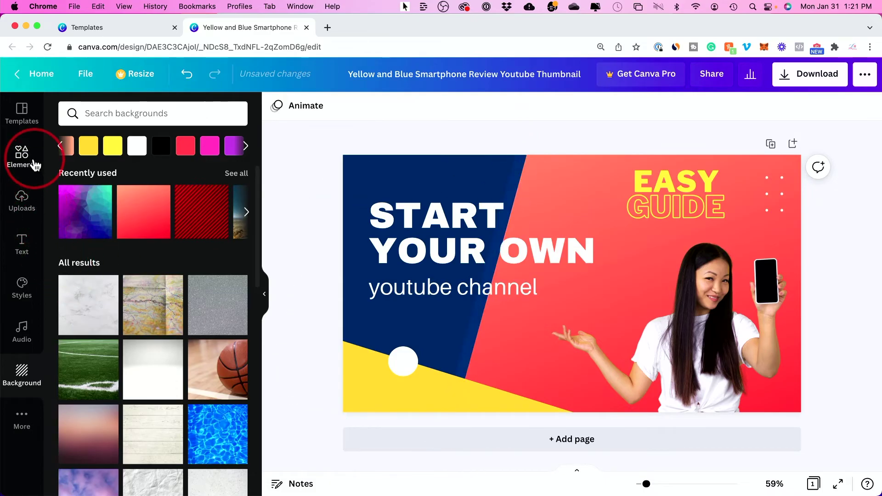
pyautogui.click(79, 231)
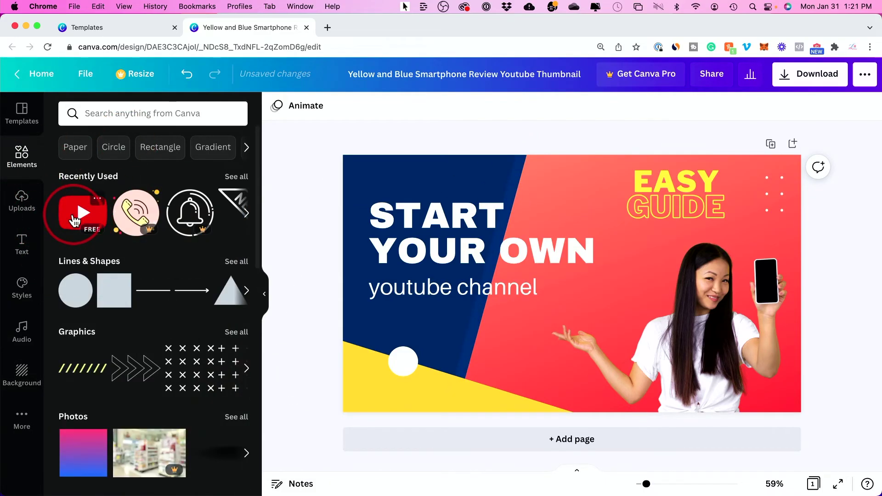
# - Add the YouTube logo from Recently Used and shrink it into the top-left corner. Nudge the START YOUR OWN headline down slightly
pyautogui.click(110, 118)
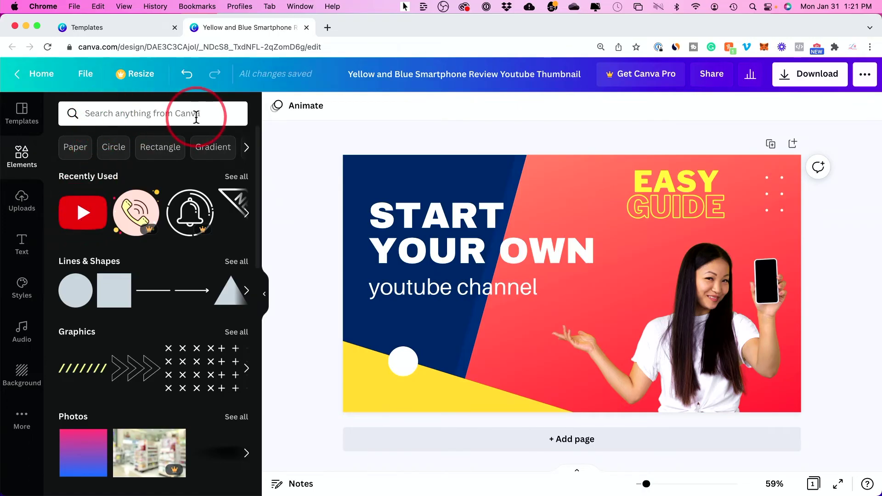
pyautogui.moveTo(72, 221); pyautogui.dragTo(494, 186)
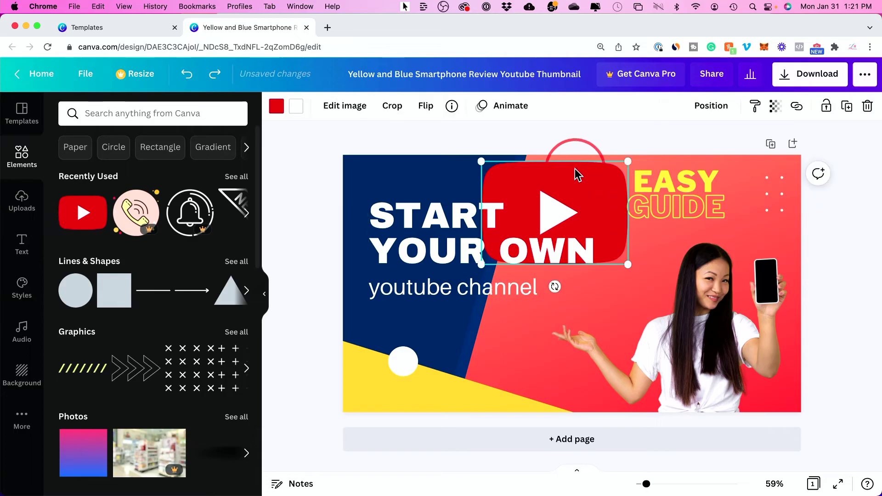
pyautogui.moveTo(570, 170); pyautogui.dragTo(443, 160)
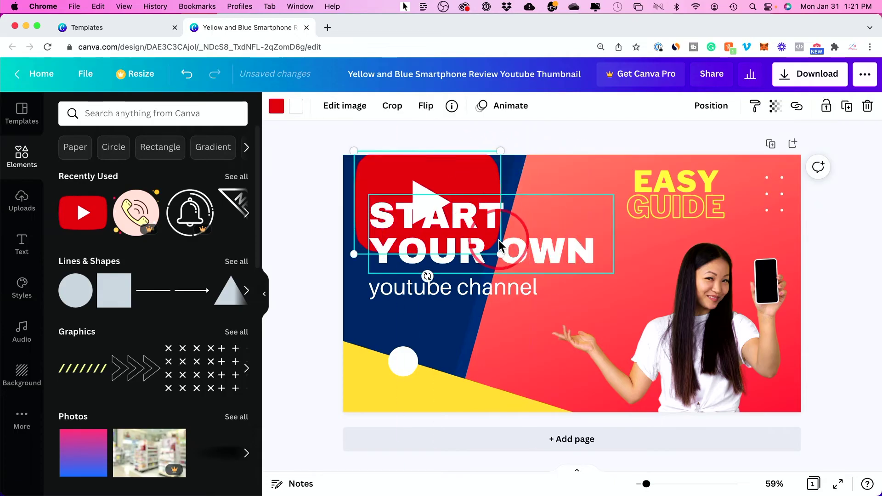
pyautogui.moveTo(500, 253); pyautogui.dragTo(399, 185)
pyautogui.moveTo(436, 216); pyautogui.dragTo(464, 224)
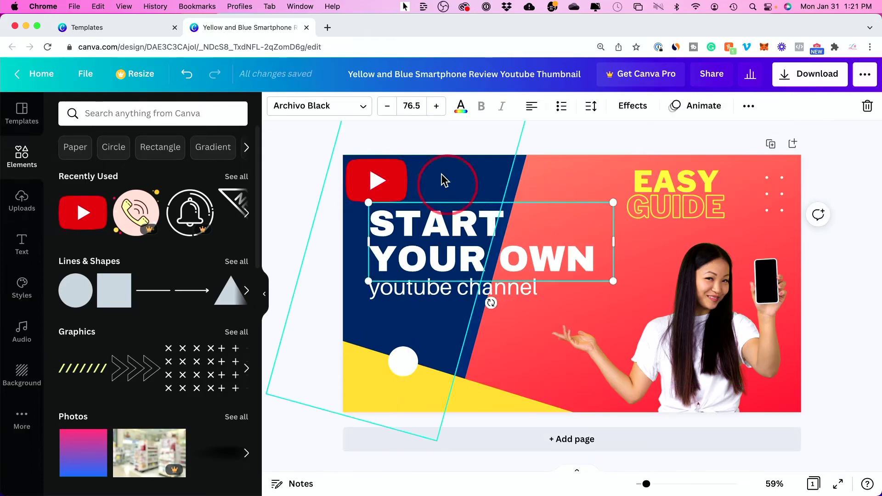
pyautogui.click(400, 194)
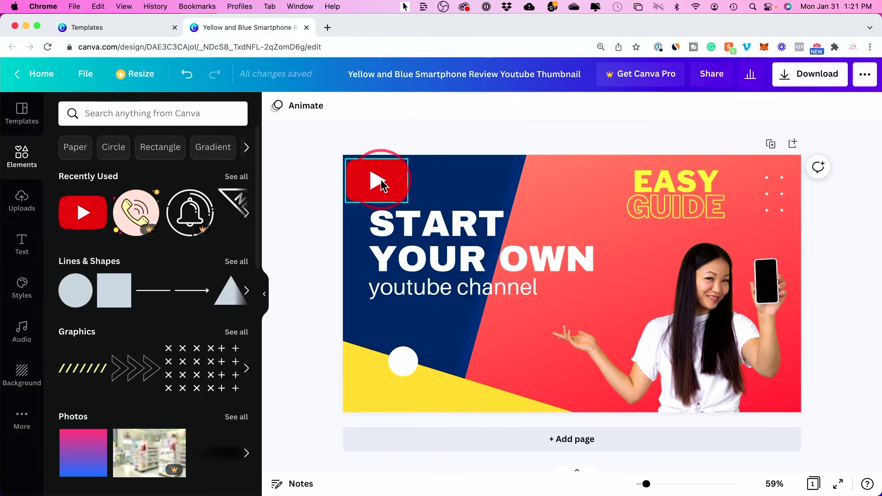
pyautogui.click(634, 311)
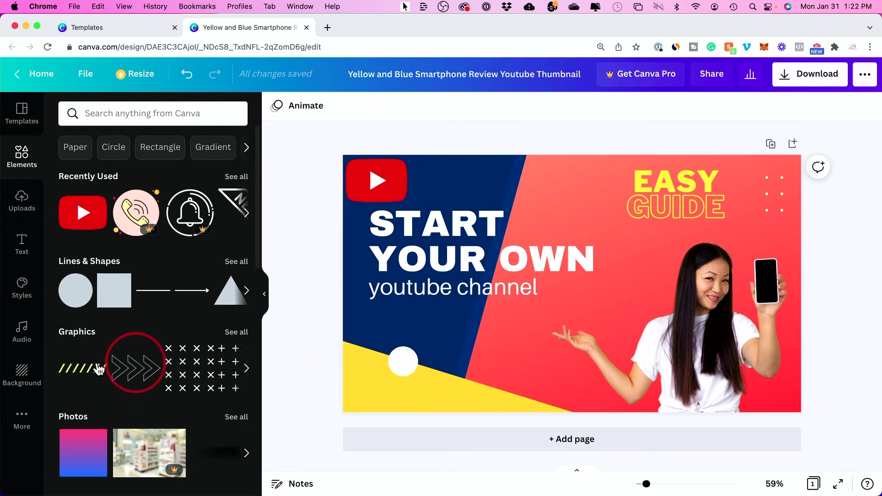
# - Open the photo library and delete the existing presenter photo from the thumbnail
pyautogui.click(23, 418)
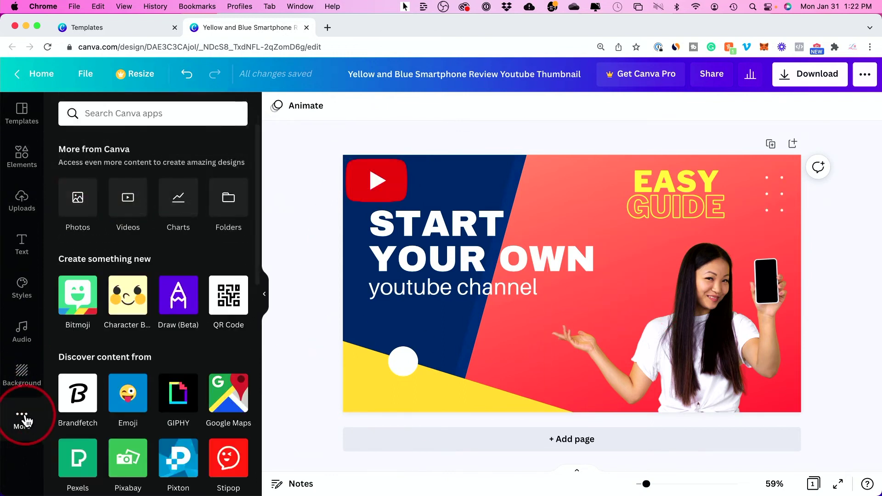
pyautogui.click(77, 199)
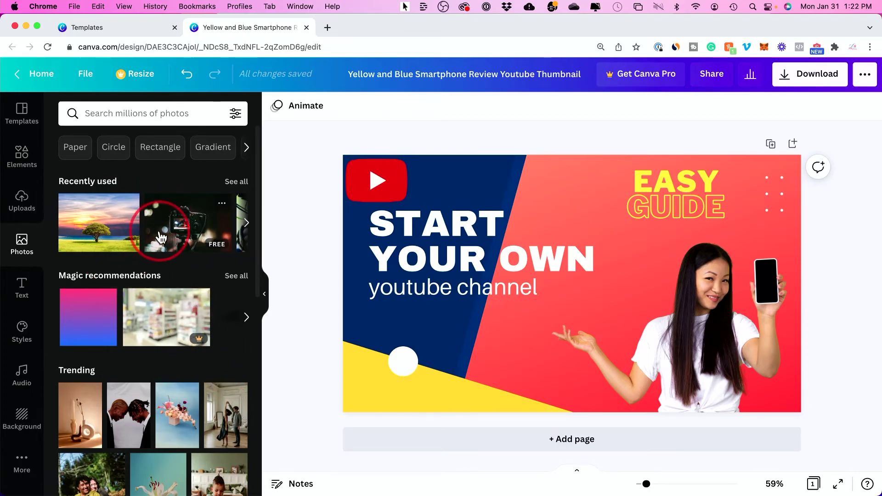
pyautogui.click(699, 312)
pyautogui.press('Delete')
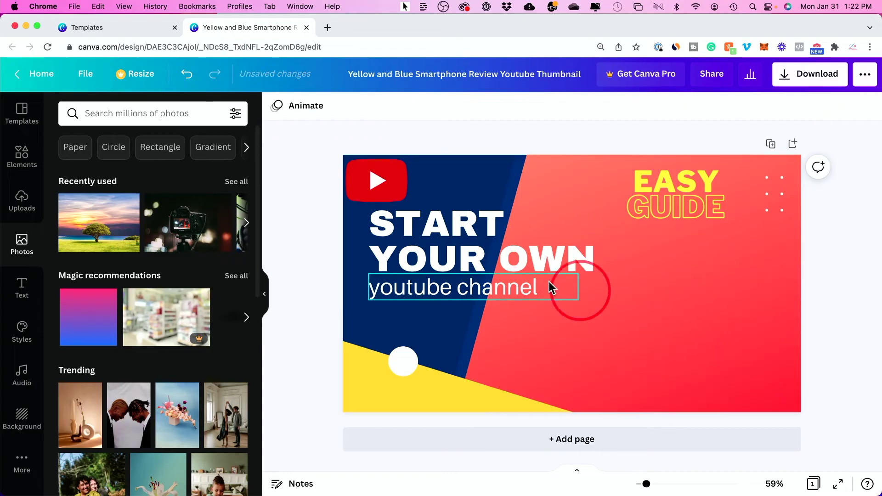
# - Add the camera photo, shrink it, and tuck it into the lower-right corner
pyautogui.moveTo(180, 228); pyautogui.dragTo(550, 269)
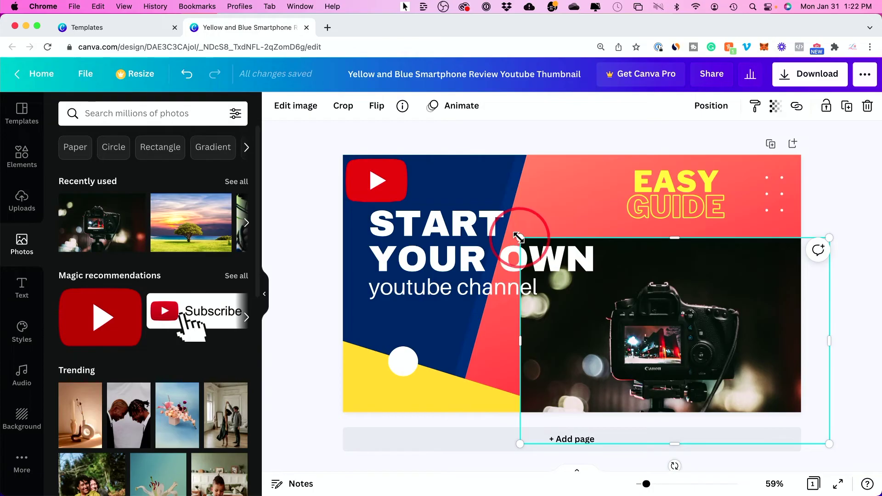
pyautogui.moveTo(519, 237); pyautogui.dragTo(635, 314)
pyautogui.moveTo(734, 352); pyautogui.dragTo(705, 321)
pyautogui.click(846, 299)
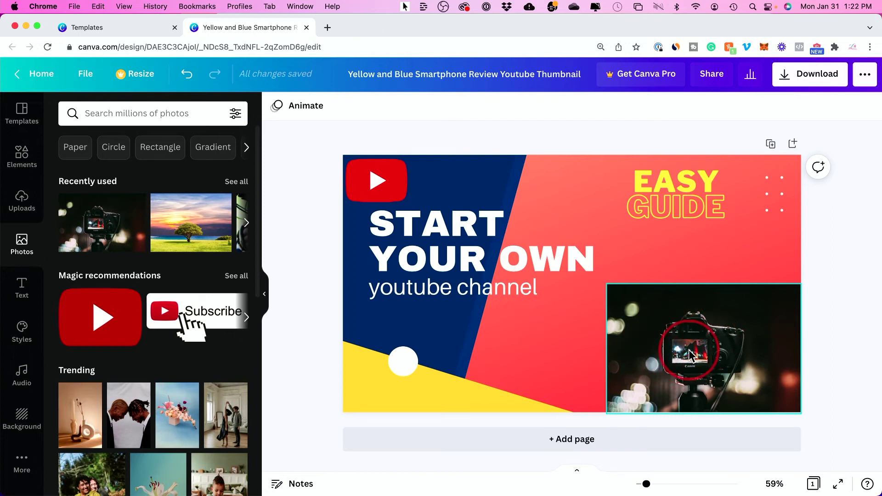
# - Place the uploaded presenter photo at the lower right and delete the old camera photo
pyautogui.click(22, 205)
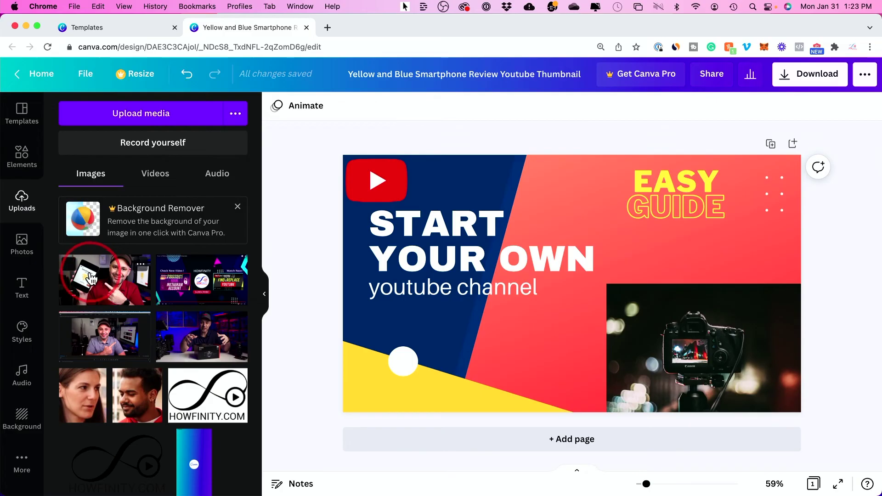
pyautogui.moveTo(104, 280); pyautogui.dragTo(690, 370)
pyautogui.moveTo(718, 399); pyautogui.dragTo(650, 345)
pyautogui.click(630, 296)
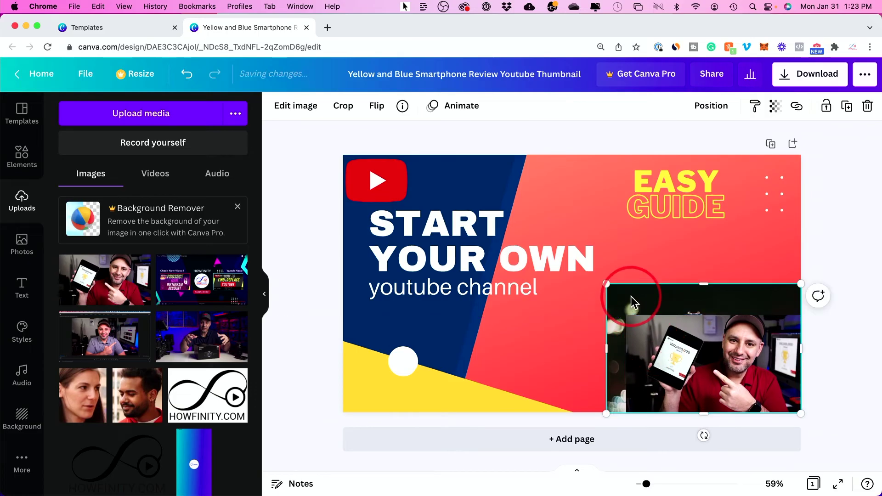
pyautogui.press('Delete')
# - Enlarge the presenter photo toward the upper left and bring up its image effects
pyautogui.click(641, 327)
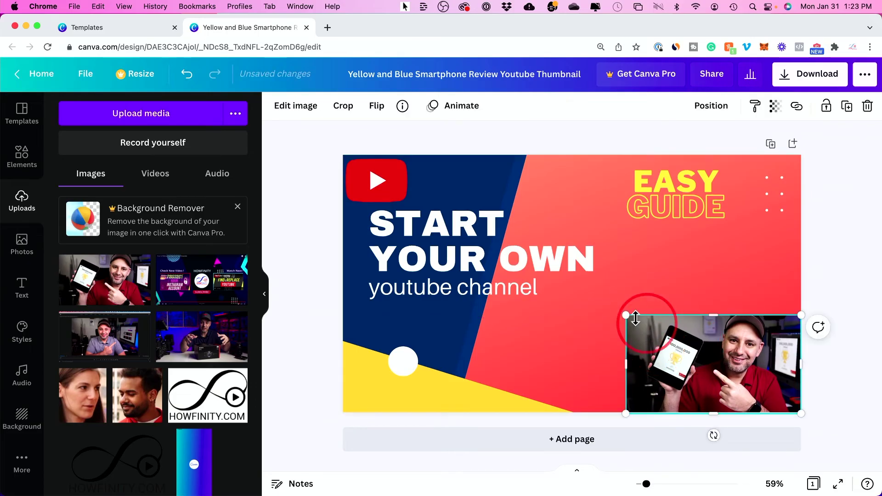
pyautogui.moveTo(623, 311); pyautogui.dragTo(571, 246)
pyautogui.click(850, 257)
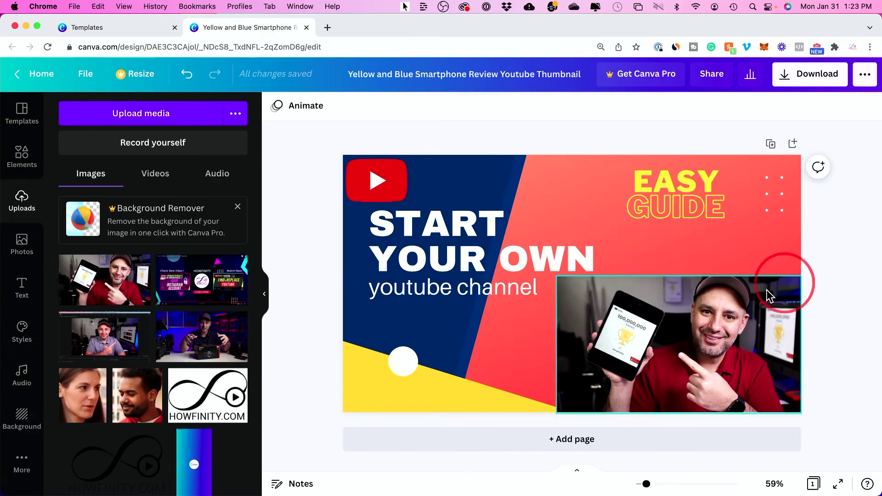
pyautogui.click(702, 313)
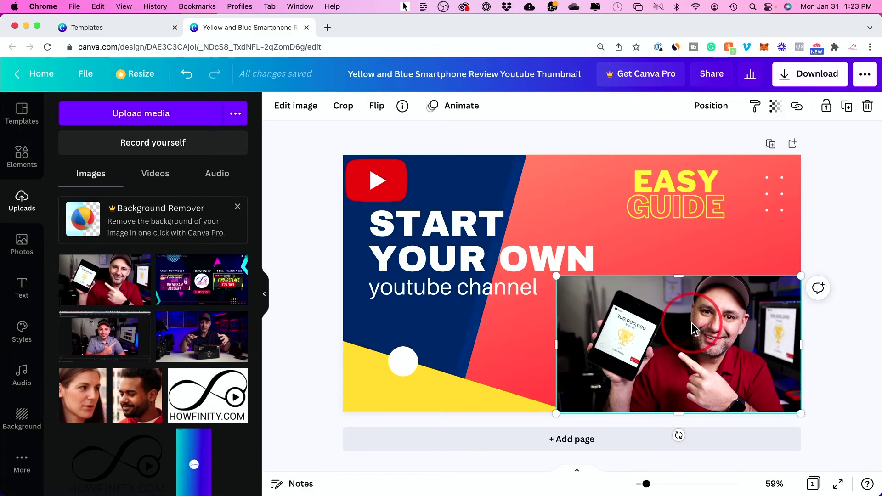
pyautogui.click(284, 110)
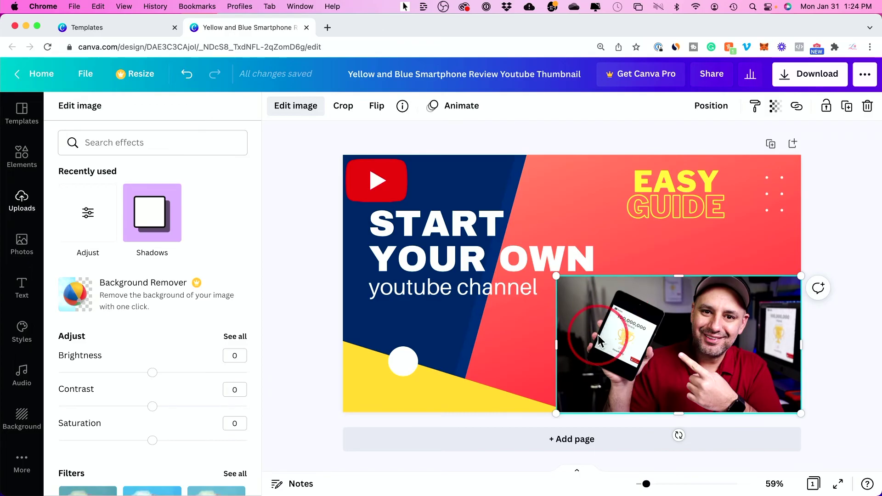
# - Apply Background Remover to the presenter photo, dismiss the Canva Pro offer, and resize the cutout
pyautogui.click(208, 285)
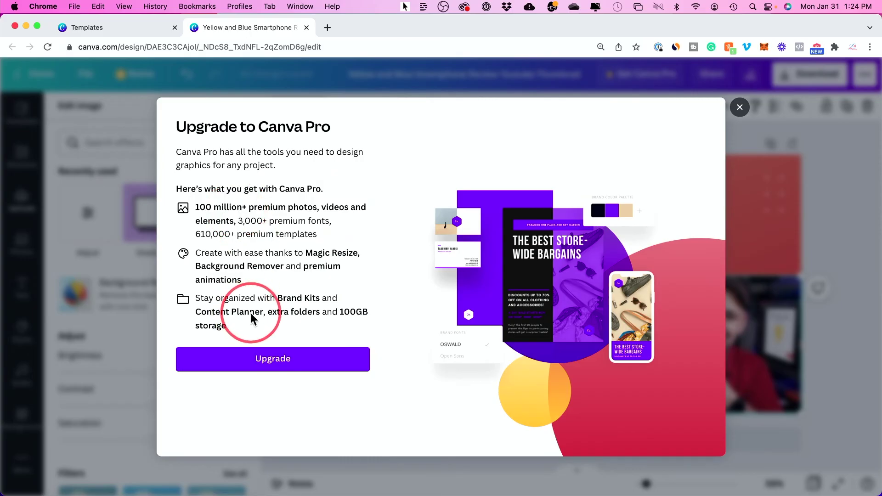
pyautogui.press('Escape')
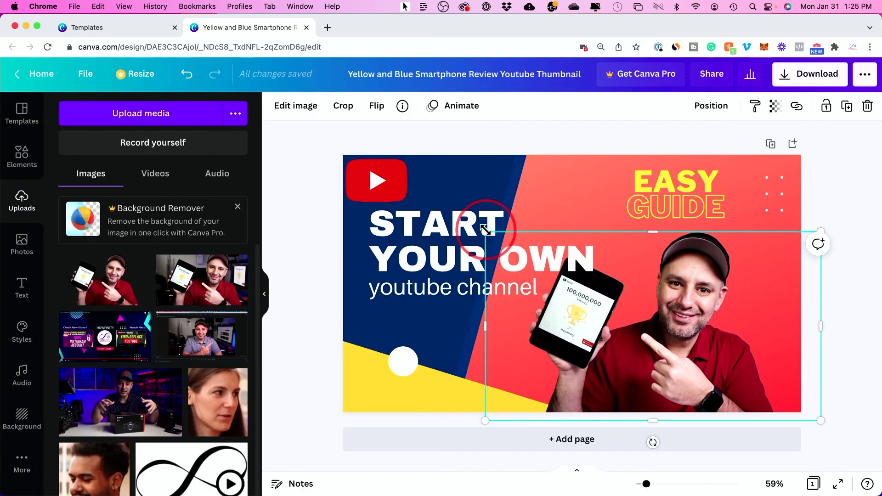
pyautogui.moveTo(485, 230); pyautogui.dragTo(520, 255)
# - Deselect the cutout resized to w 831 h 468, view thumbnail templates, and open download options
pyautogui.click(838, 244)
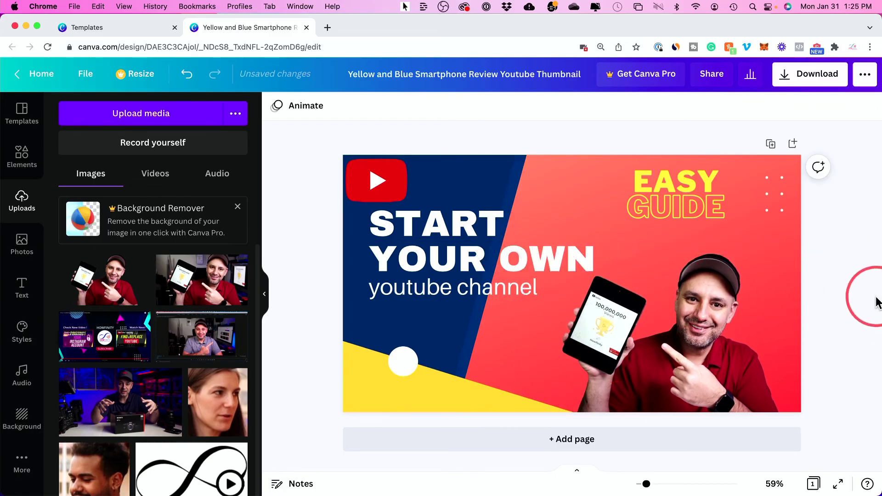
pyautogui.click(21, 111)
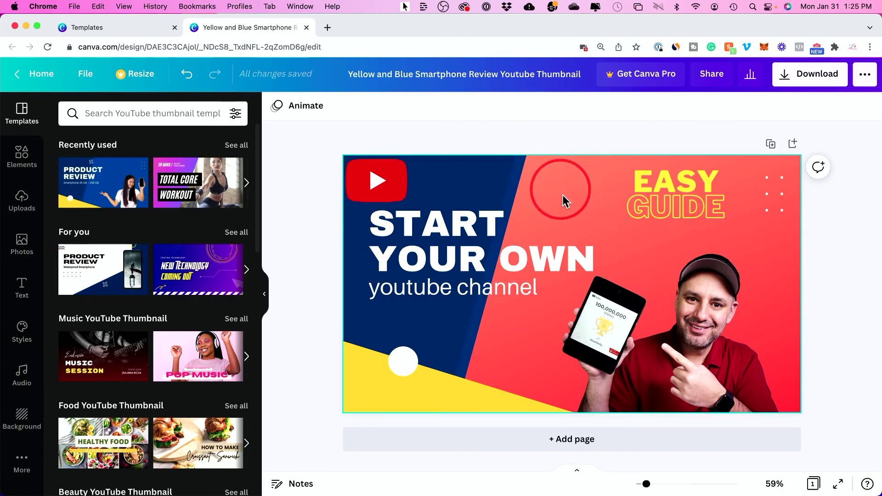
pyautogui.click(793, 76)
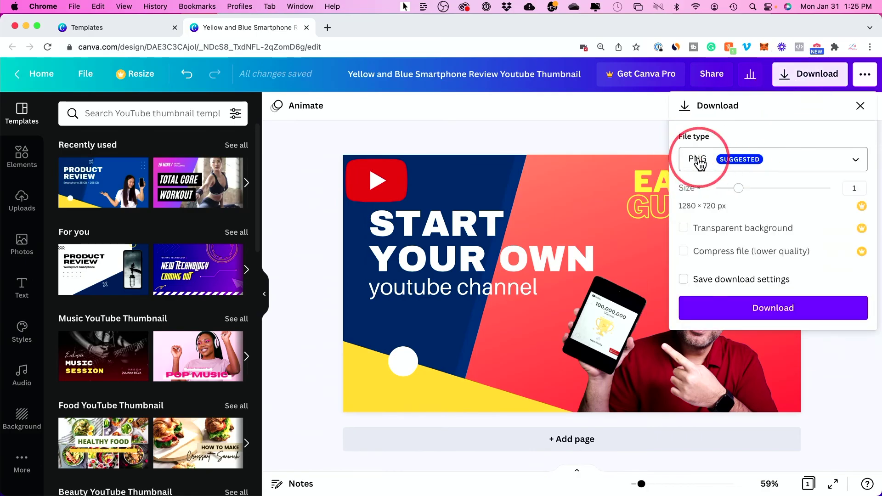
# - Download the thumbnail as 'Yellow and Blue Smartphone Review Youtube Thumbnail.png' and view it in Preview
pyautogui.click(698, 161)
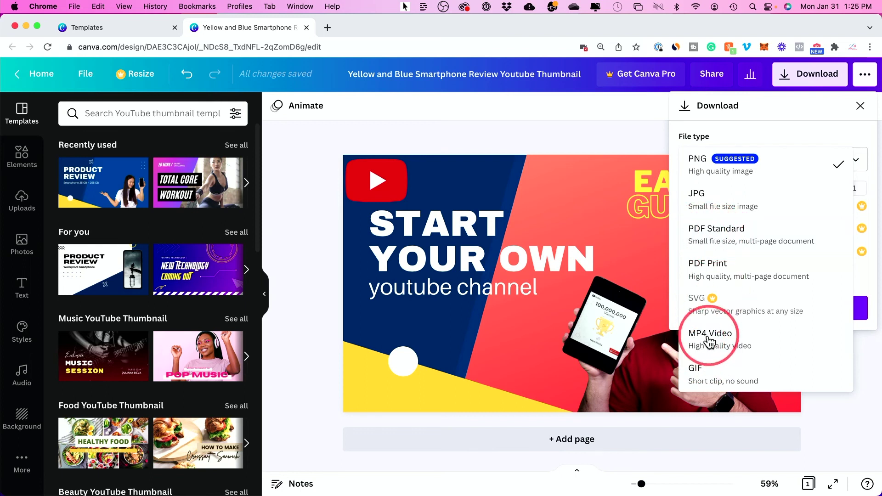
pyautogui.click(647, 117)
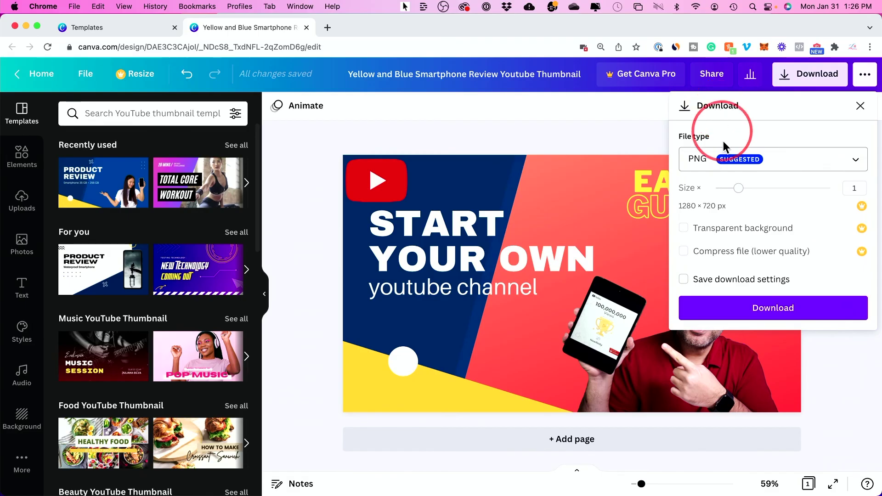
pyautogui.click(743, 317)
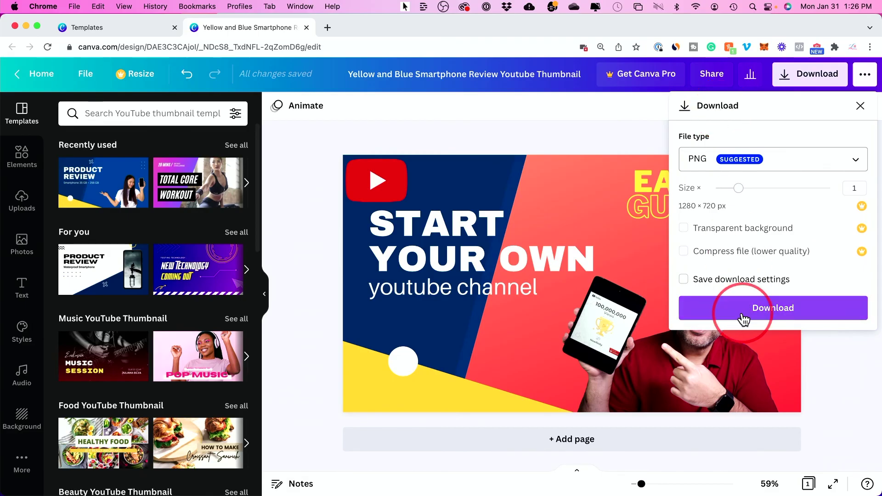
pyautogui.click(33, 481)
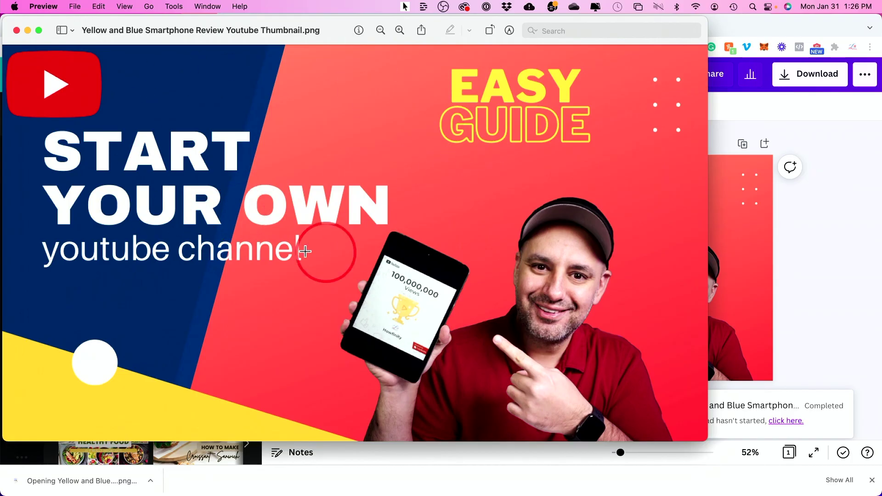
pyautogui.moveTo(167, 29); pyautogui.dragTo(270, 39)
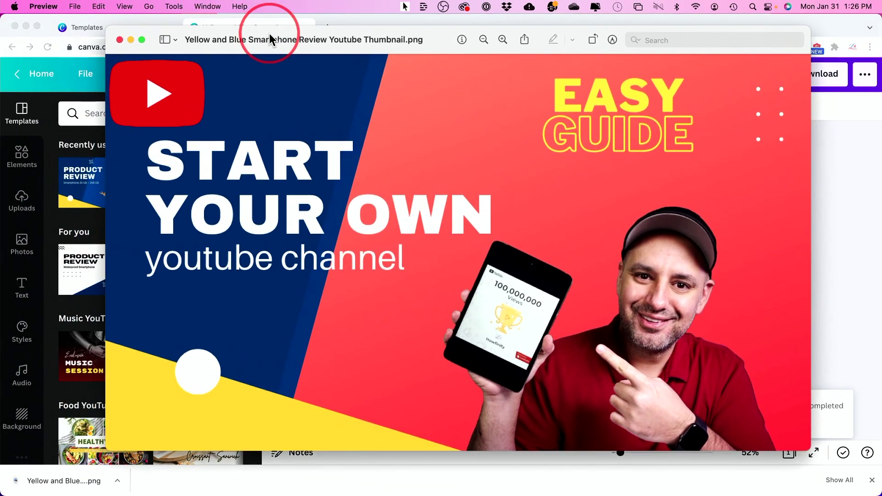
# - Close Preview, delete the curved arrow above THUMBNAILS in the 'youtube' design, and return home
pyautogui.click(120, 40)
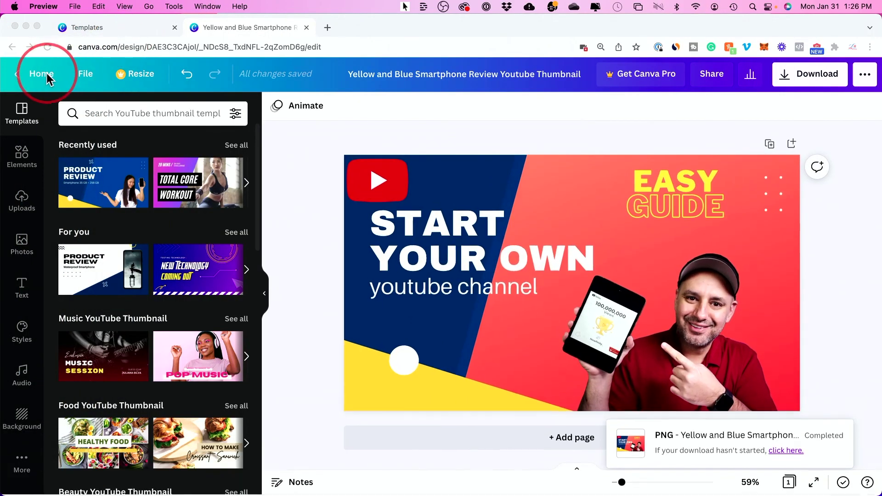
pyautogui.click(38, 77)
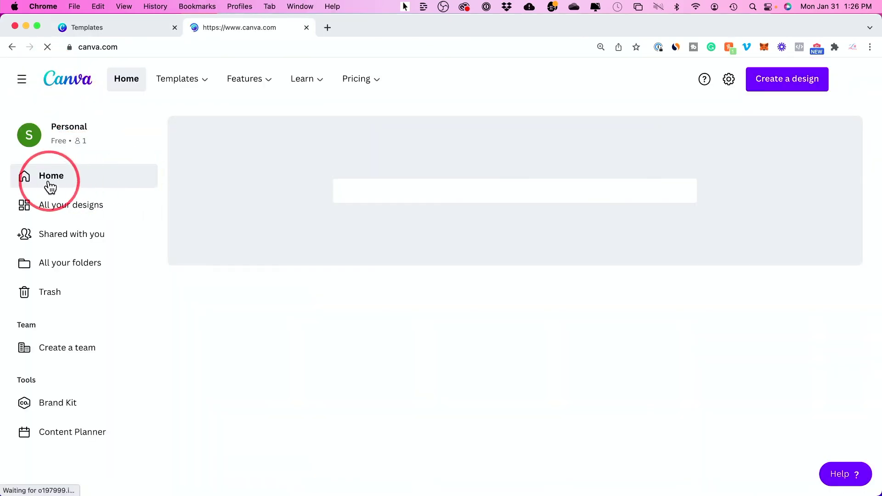
pyautogui.scroll(-3, 508, 350)
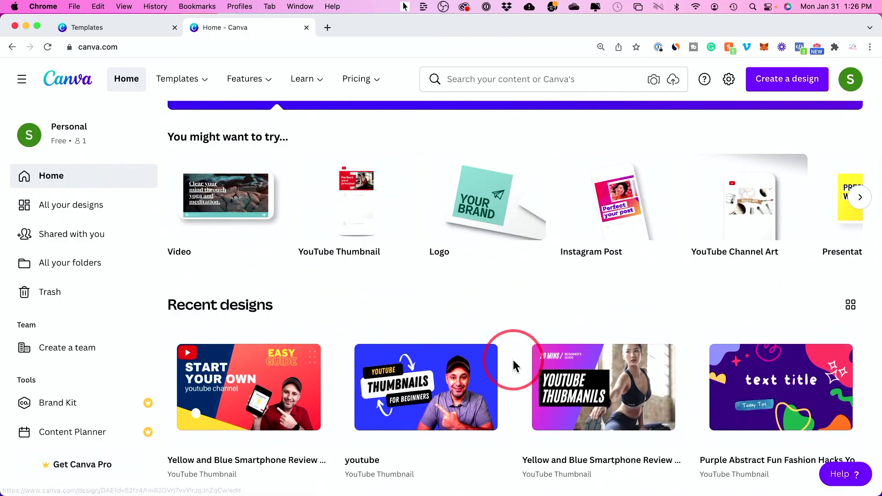
pyautogui.scroll(-1, 512, 359)
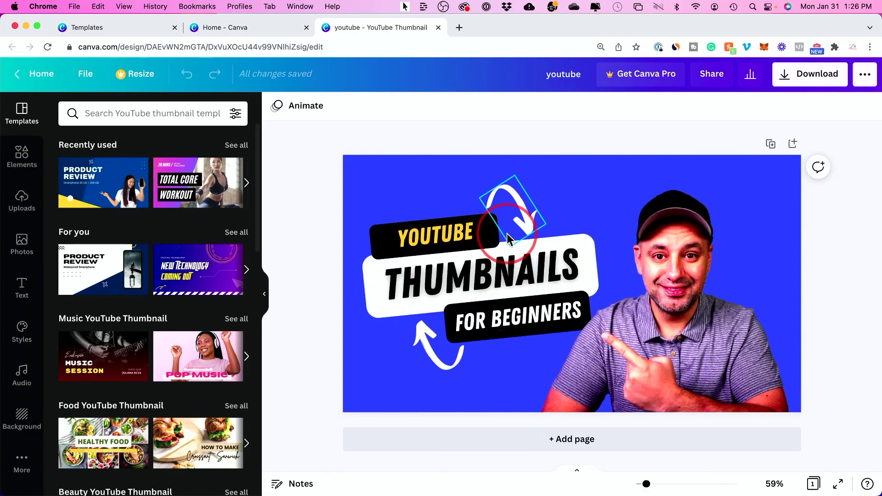
pyautogui.click(517, 204)
pyautogui.press('BackSpace')
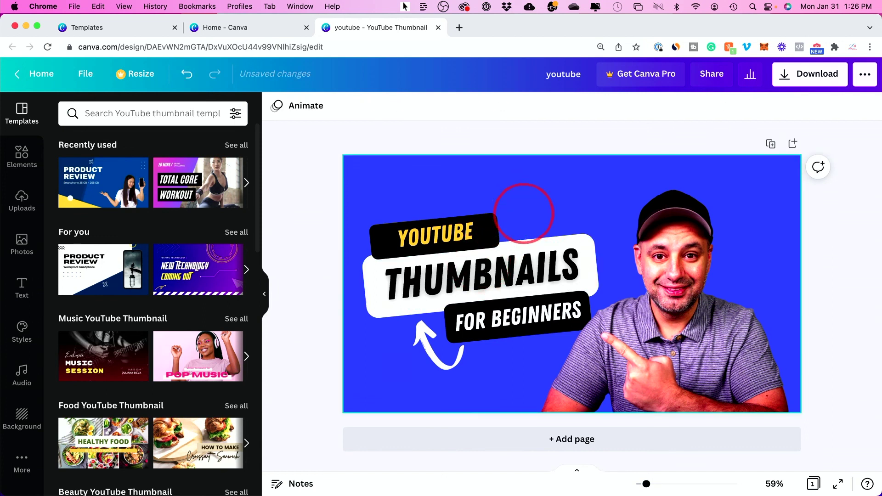
pyautogui.click(30, 74)
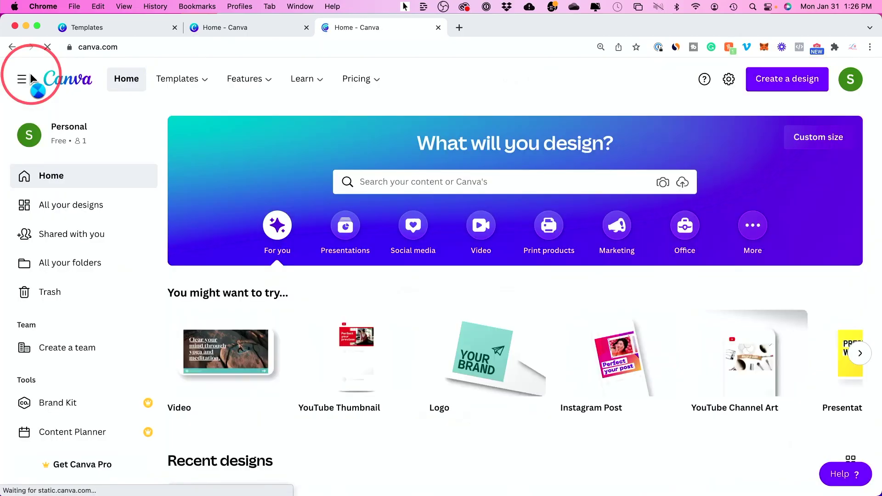